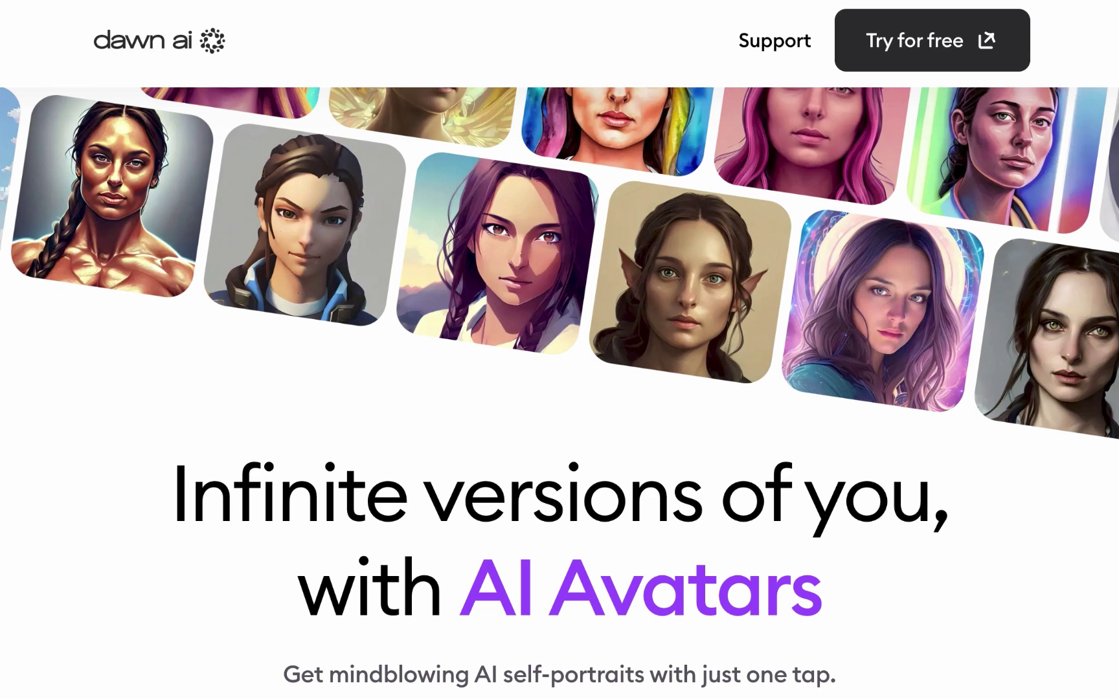
Look through the Dawn AI page, from how selfies train the AI to the gallery of avatar styles
scroll(201, 204, "down", 9)
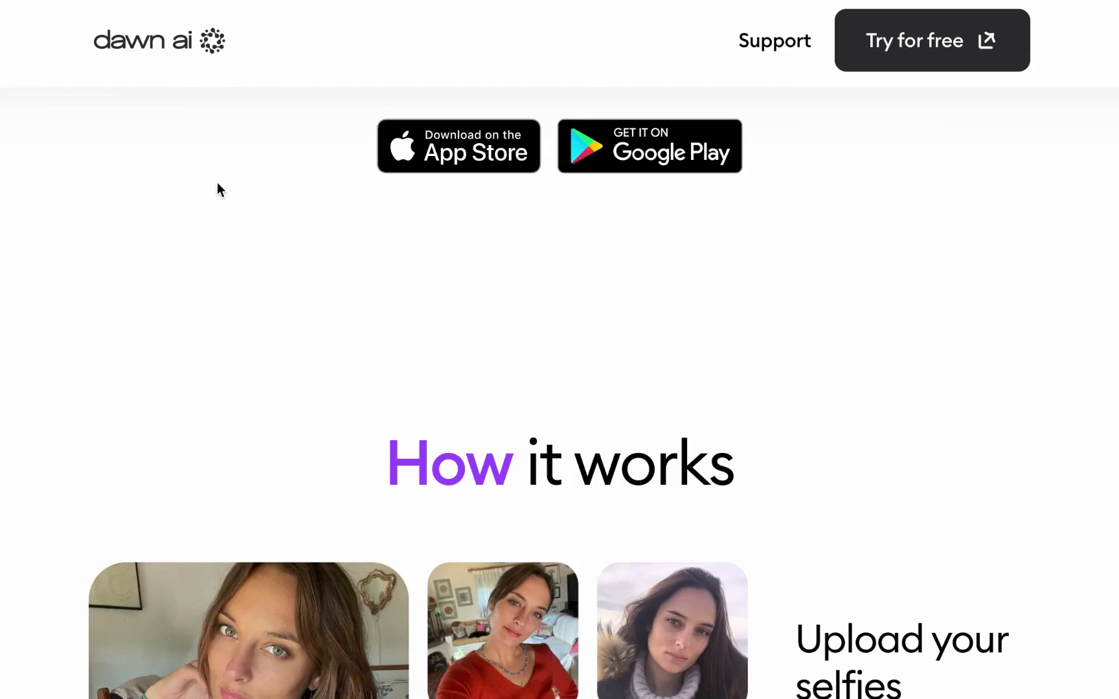
scroll(254, 240, "up", 5)
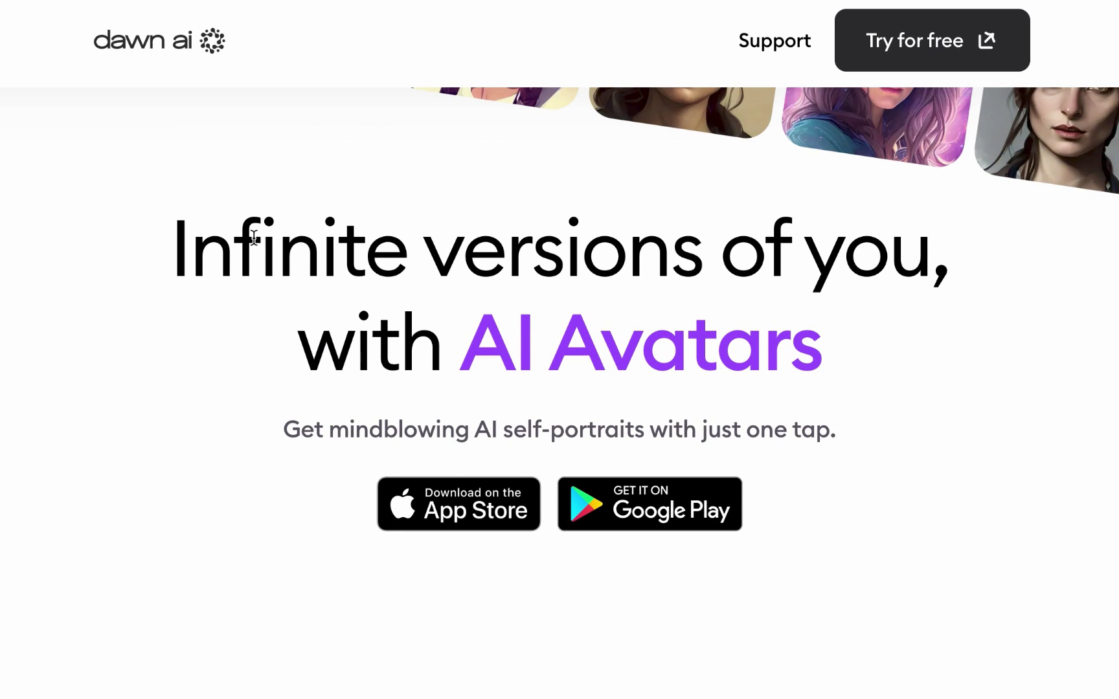
scroll(254, 237, "down", 10)
scroll(255, 235, "down", 10)
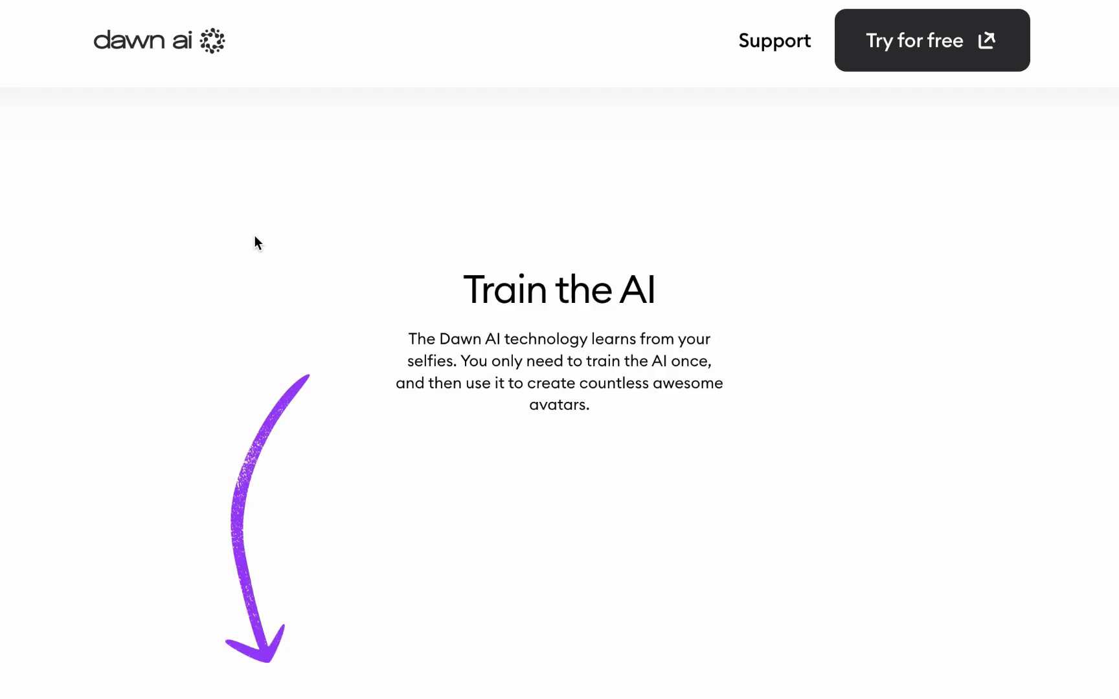
scroll(255, 235, "down", 4)
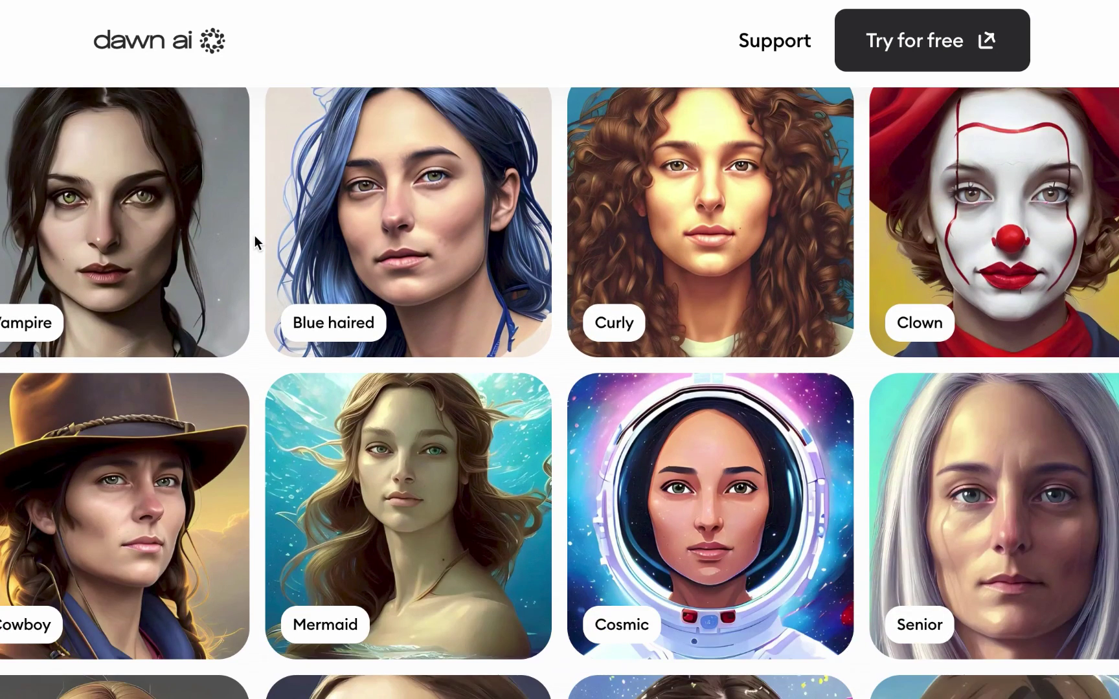
scroll(254, 235, "up", 4)
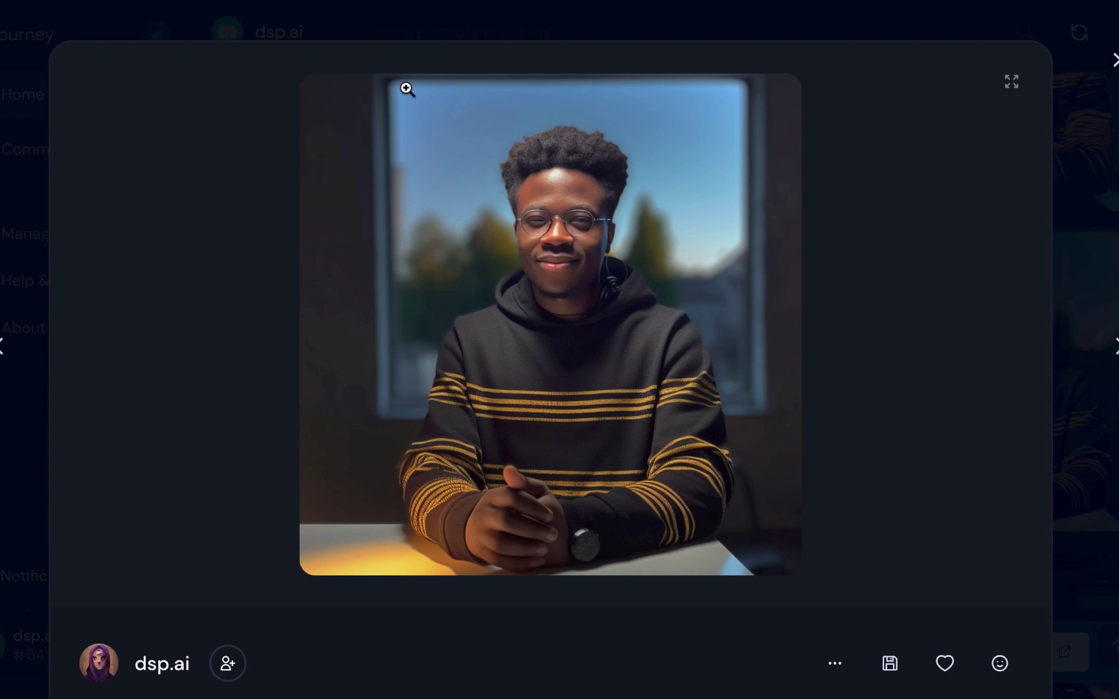
Examine the Midjourney portrait's text prompt, image info, parent grid and the reference photo used as image prompt
scroll(407, 116, "down", 8)
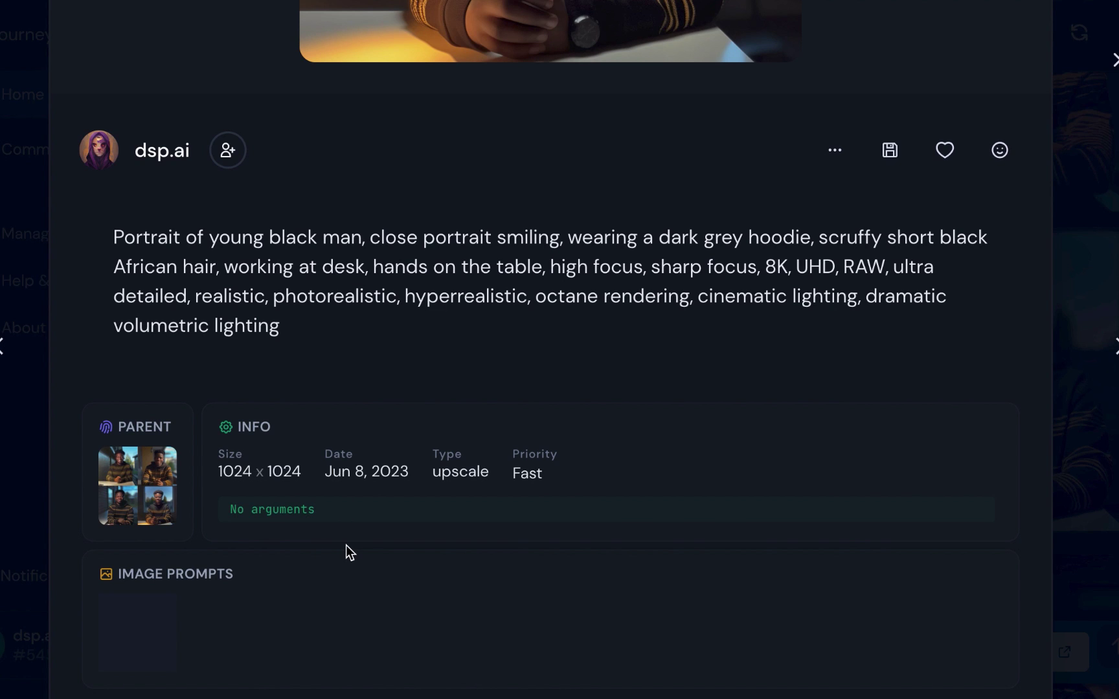
scroll(647, 518, "down", 5)
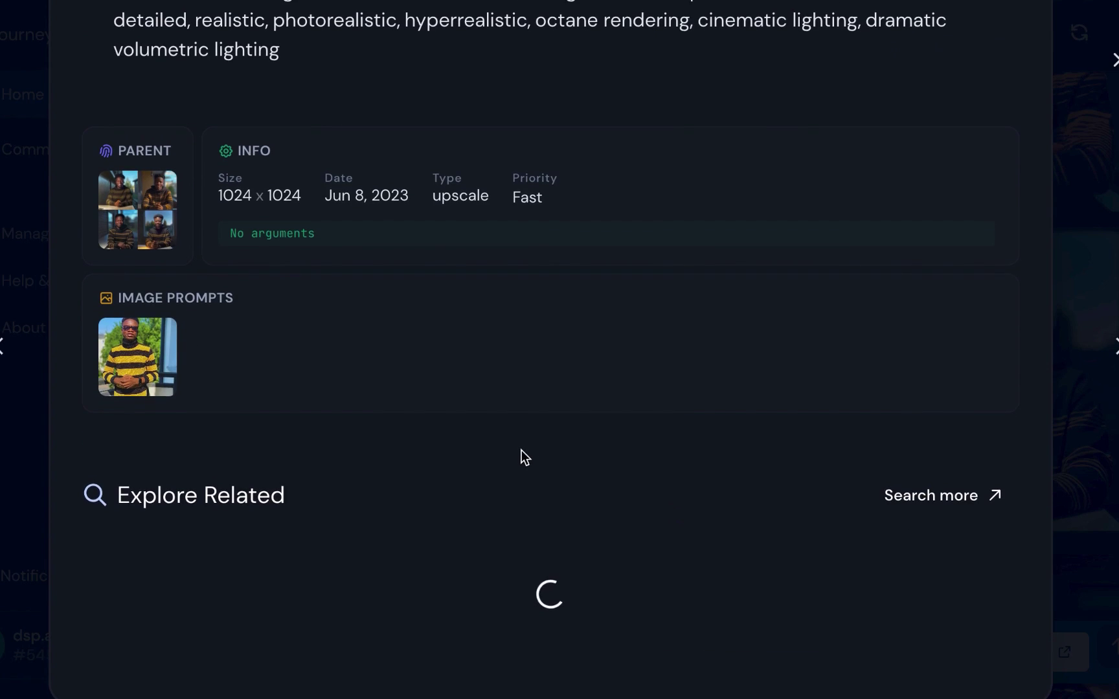
scroll(492, 457, "up", 2)
scroll(148, 454, "up", 1)
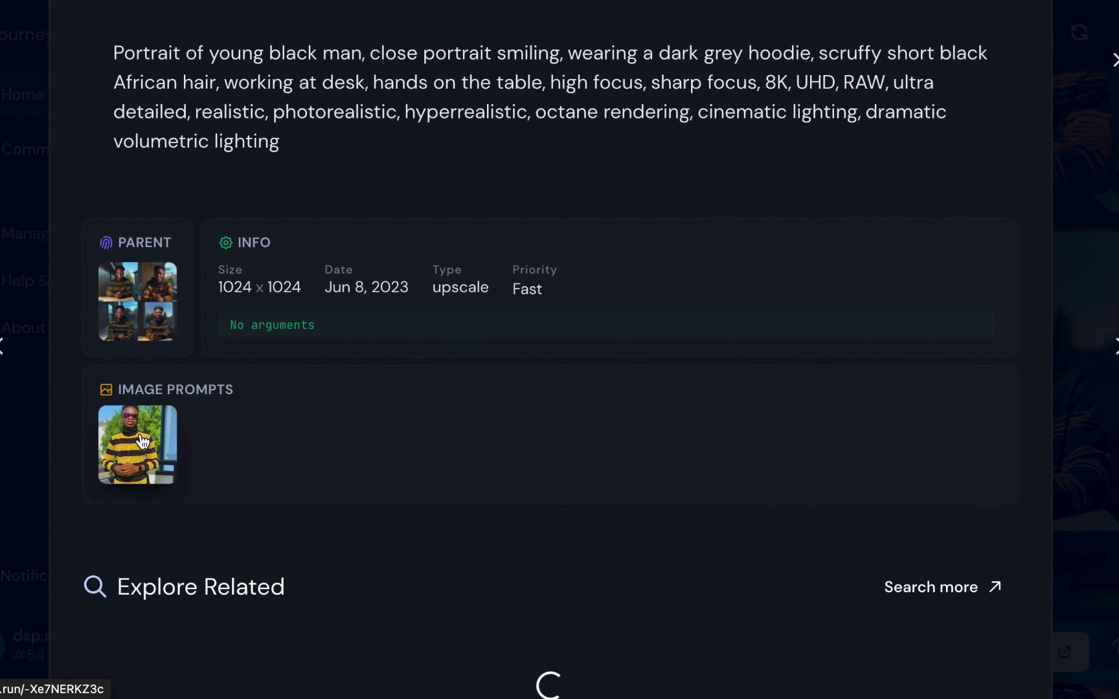
scroll(142, 442, "up", 1)
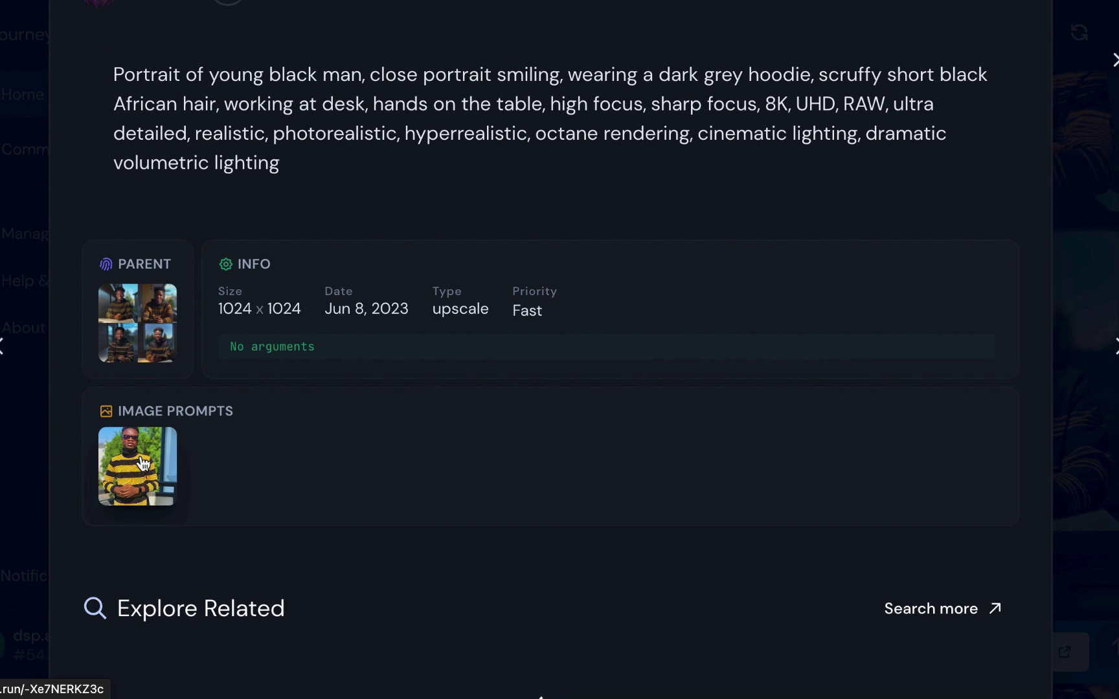
scroll(389, 405, "up", 1)
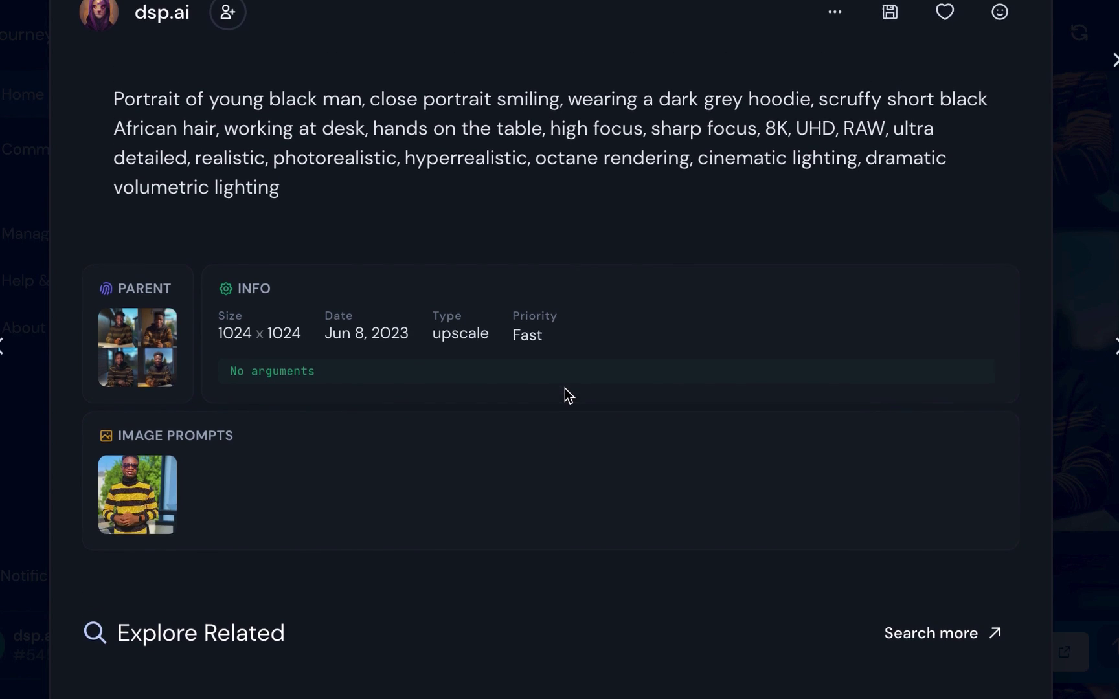
scroll(565, 389, "up", 4)
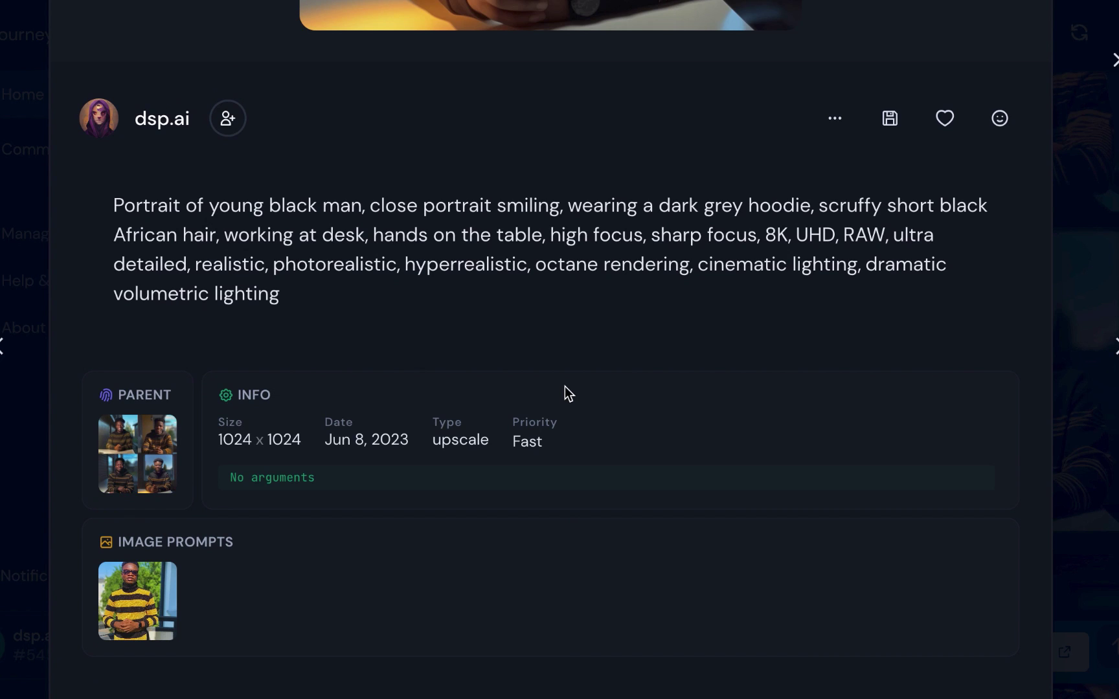
scroll(569, 394, "up", 3)
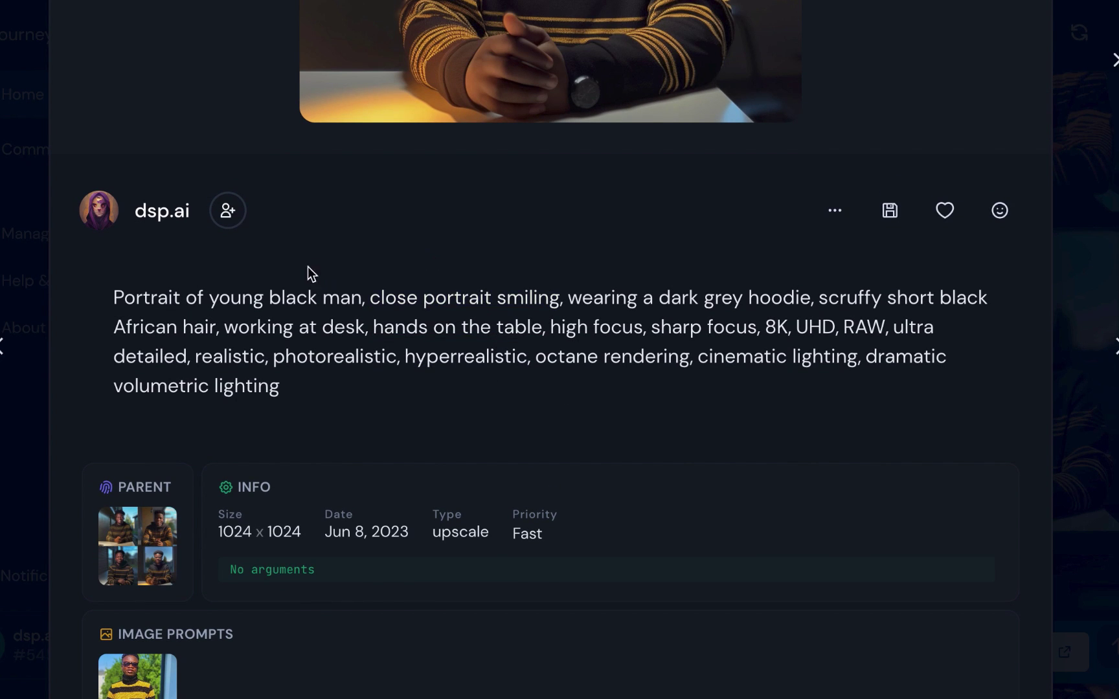
Compare the generated portrait of the man in the striped hoodie with the wording of its text prompt
scroll(327, 248, "up", 10)
scroll(328, 249, "down", 3)
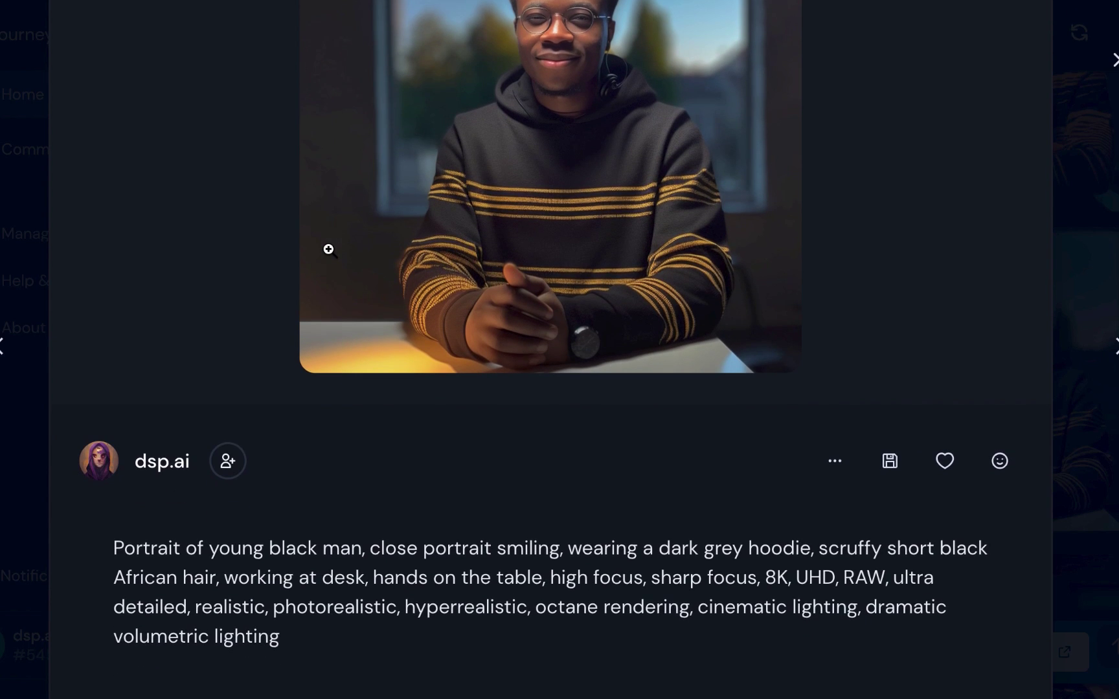
scroll(329, 257, "down", 2)
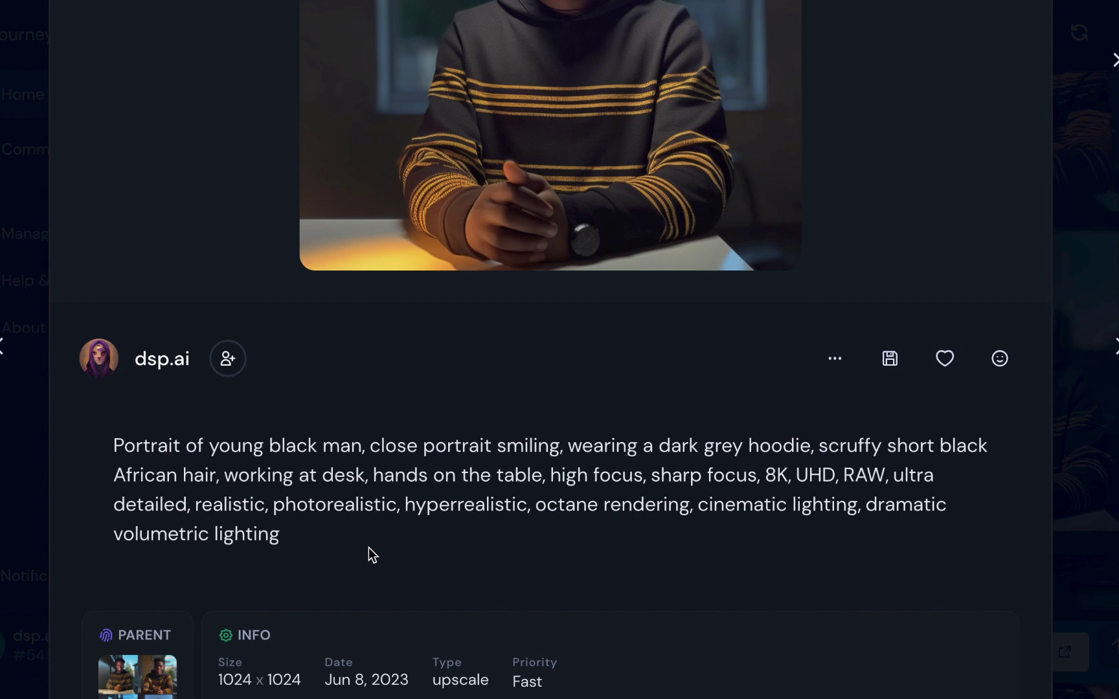
scroll(385, 525, "up", 3)
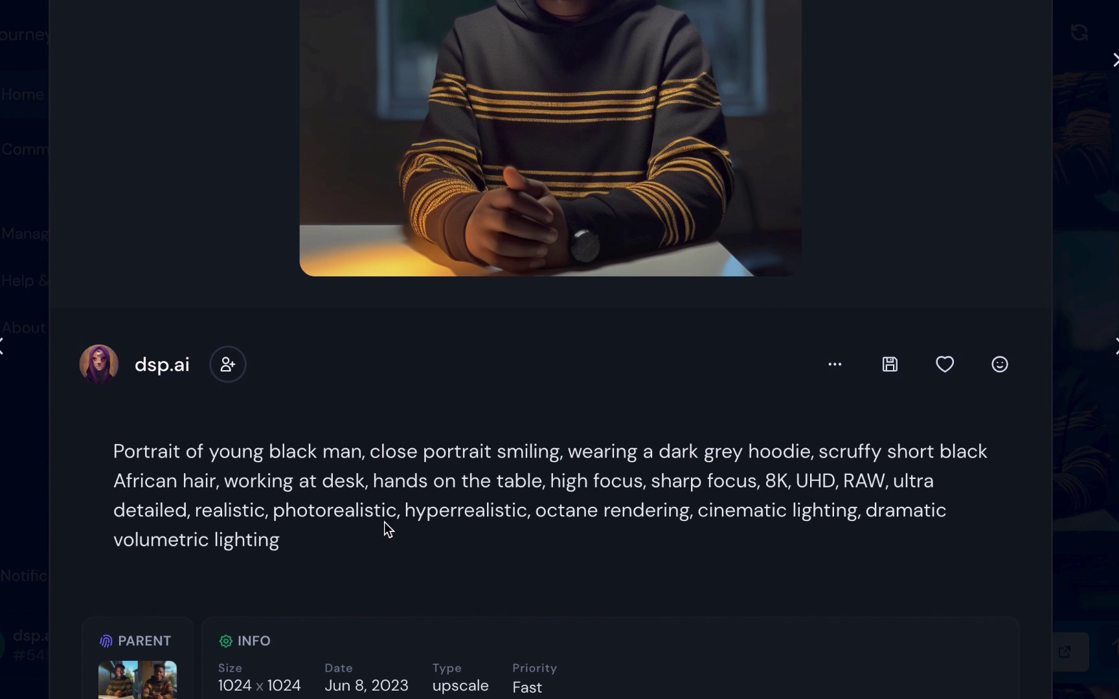
scroll(386, 522, "up", 3)
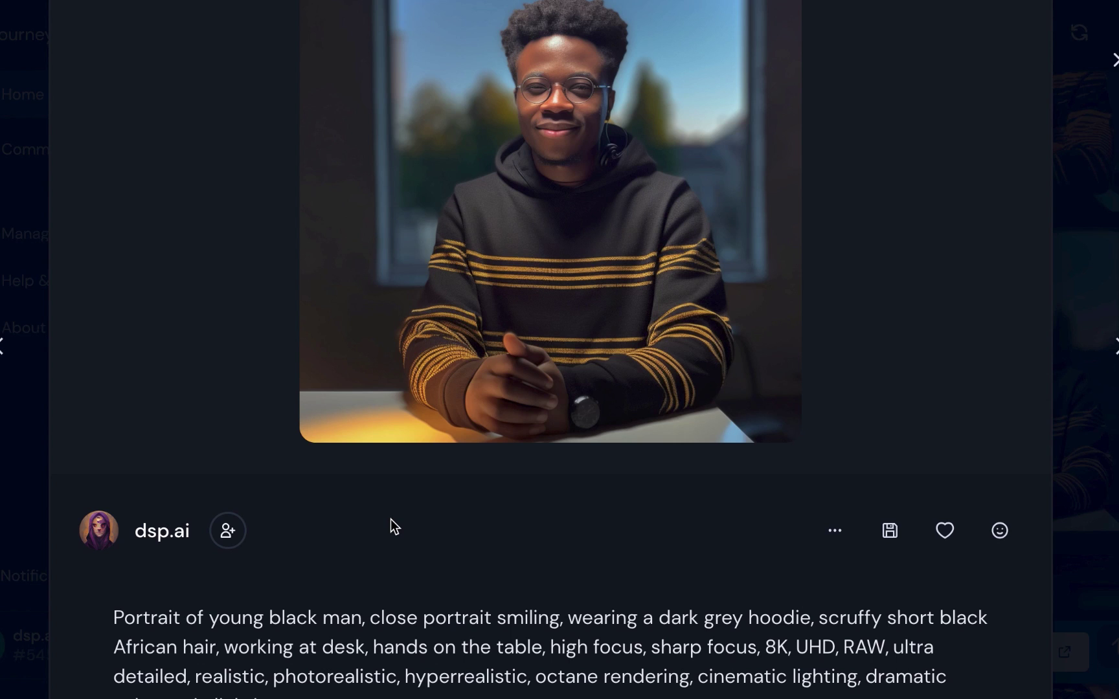
scroll(390, 522, "down", 3)
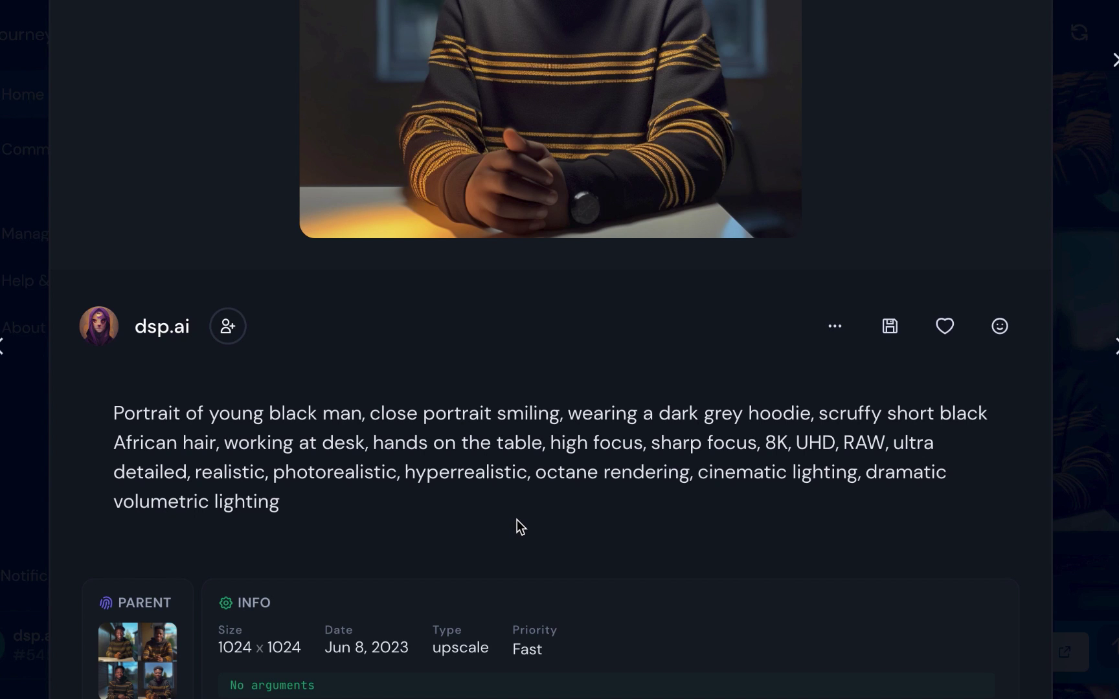
scroll(517, 520, "up", 3)
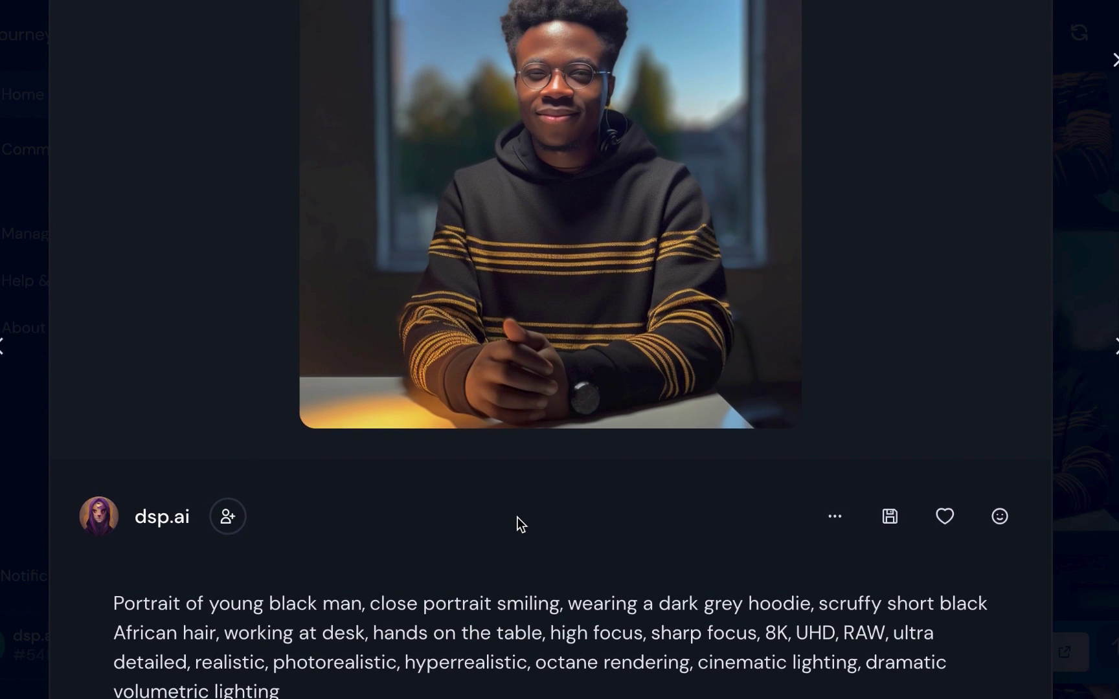
scroll(521, 524, "down", 1)
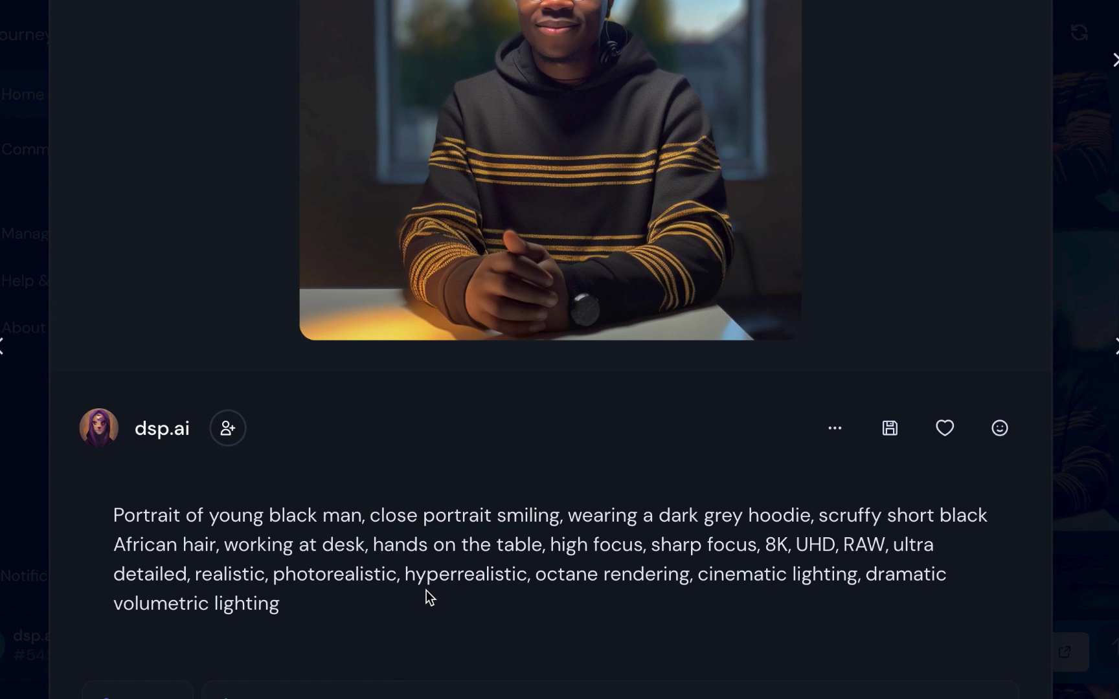
scroll(426, 593, "up", 3)
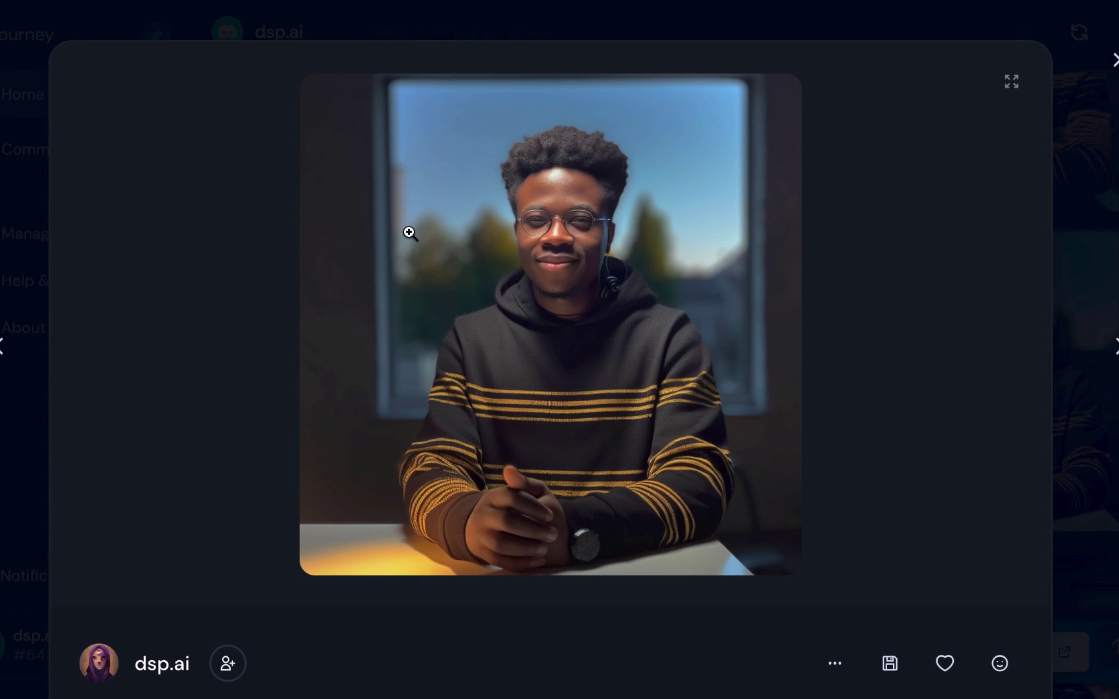
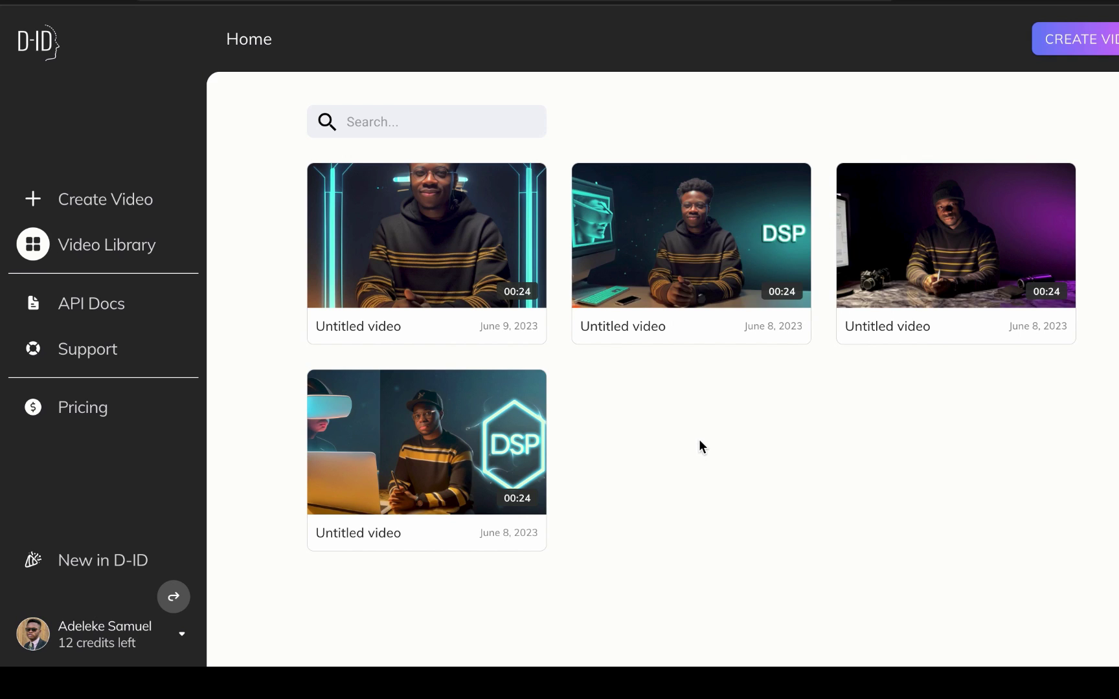
Start a new video project in D-ID from the video library
left_click(1100, 41)
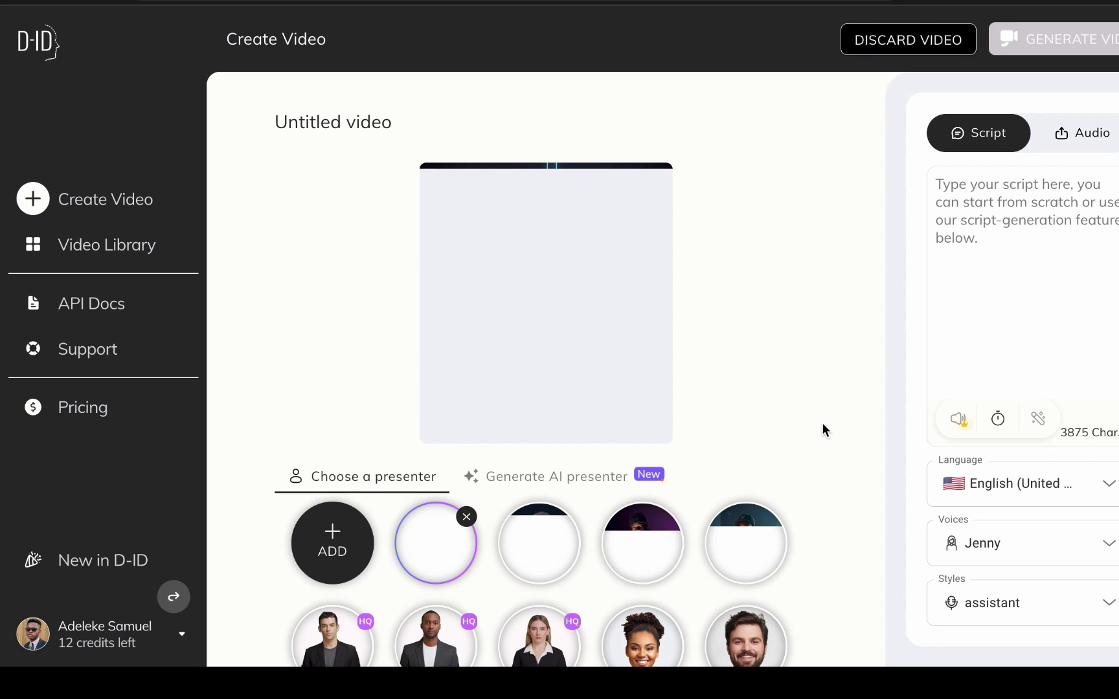
right_click(804, 301)
key("Escape")
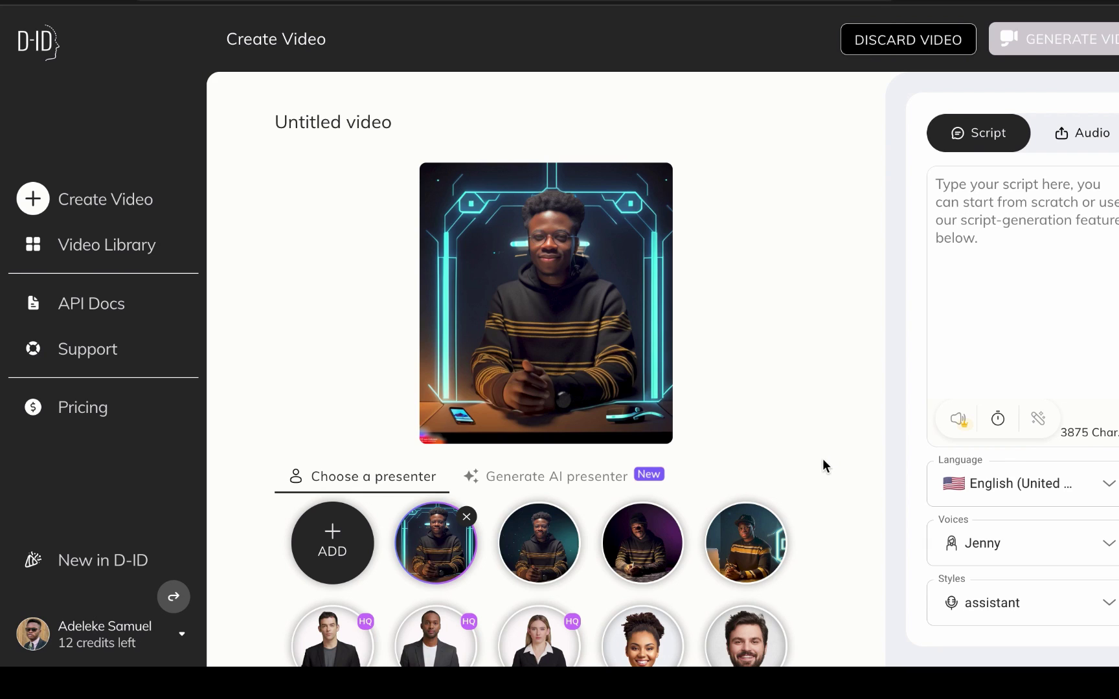
Look through the whole collection of available presenters, from the custom avatars to the last stock faces
scroll(770, 547, "down", 2)
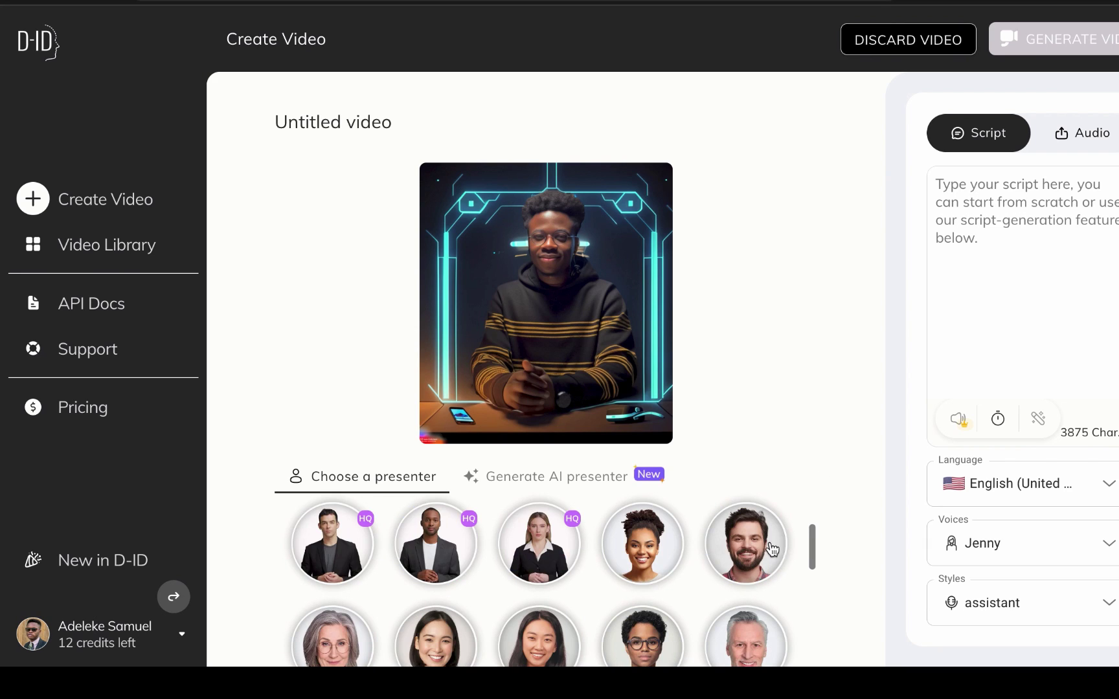
scroll(734, 580, "down", 3)
scroll(736, 586, "up", 3)
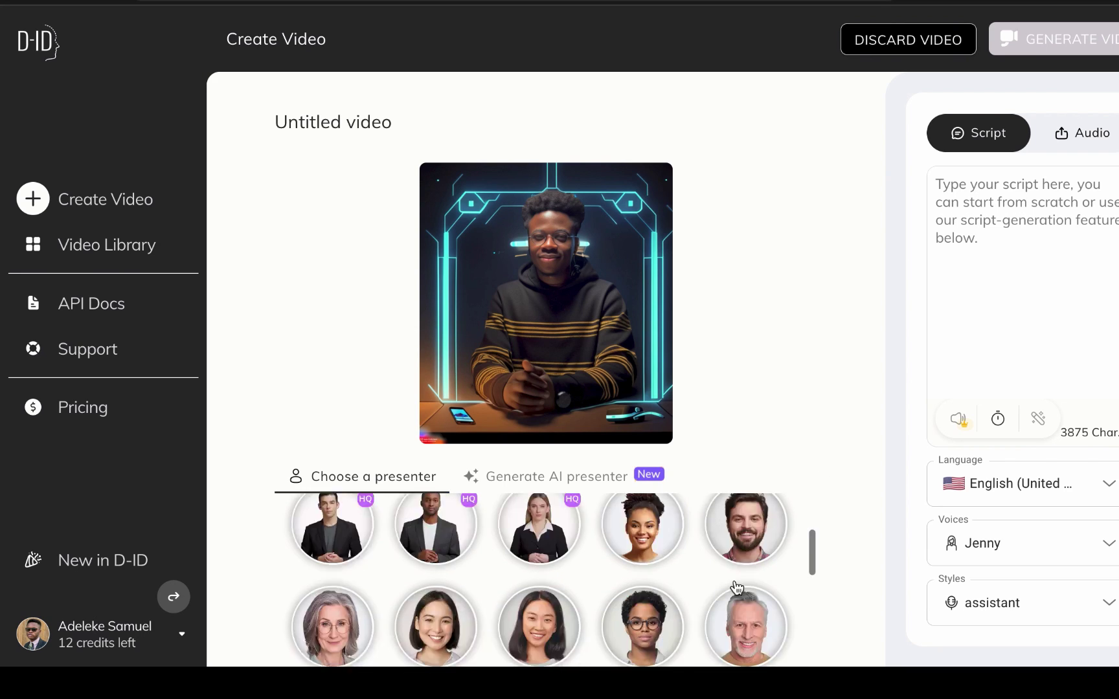
scroll(736, 588, "up", 2)
scroll(654, 583, "down", 5)
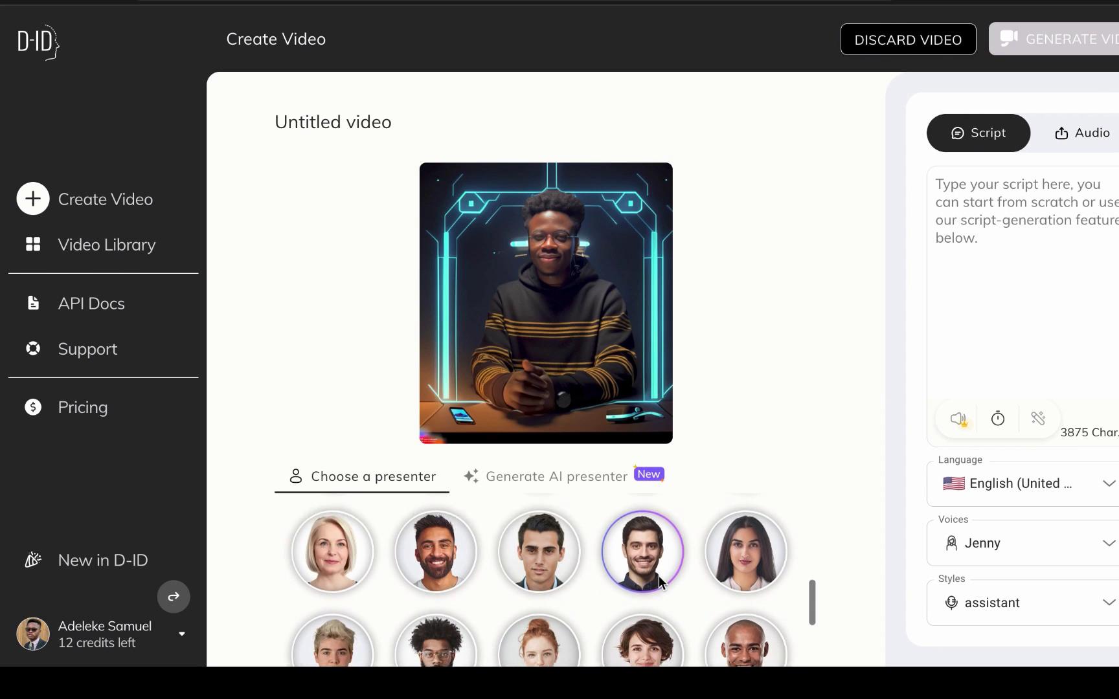
scroll(661, 574, "down", 2)
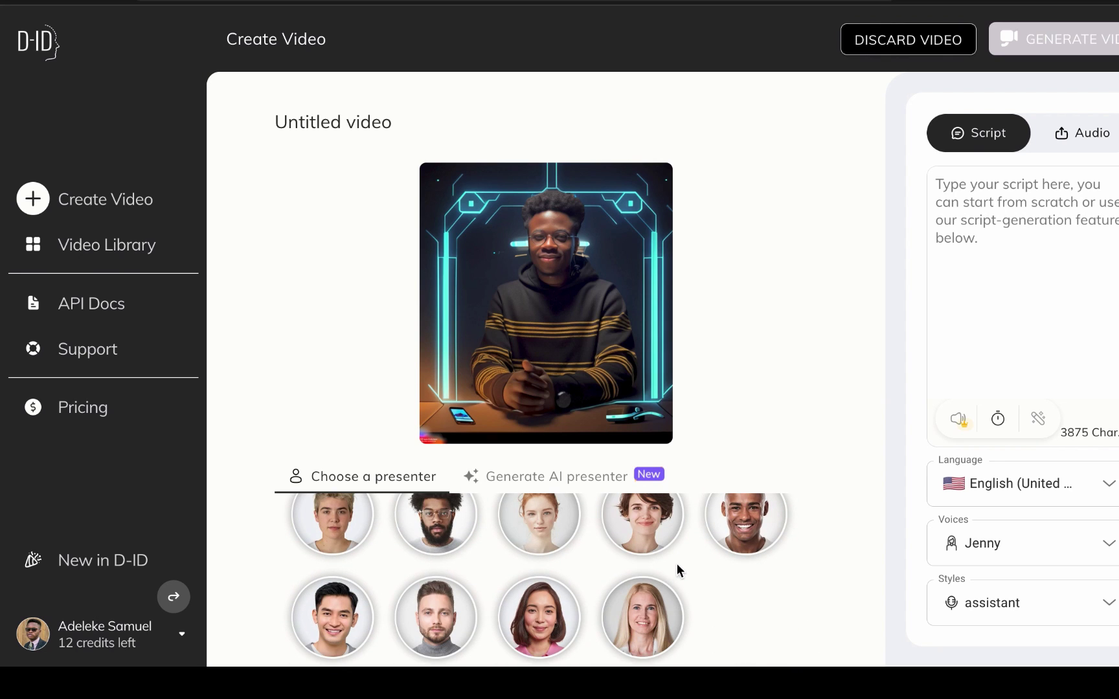
scroll(676, 570, "up", 6)
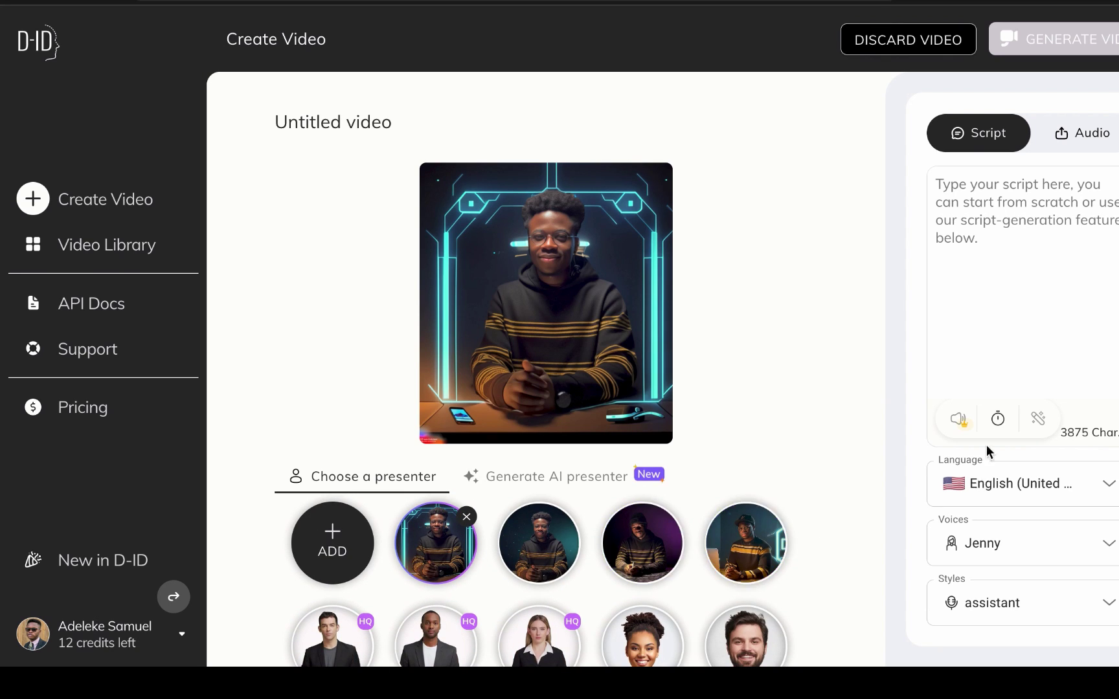
Check which languages and voices are available for the script, keeping English (United States) and Jenny
left_click(1022, 250)
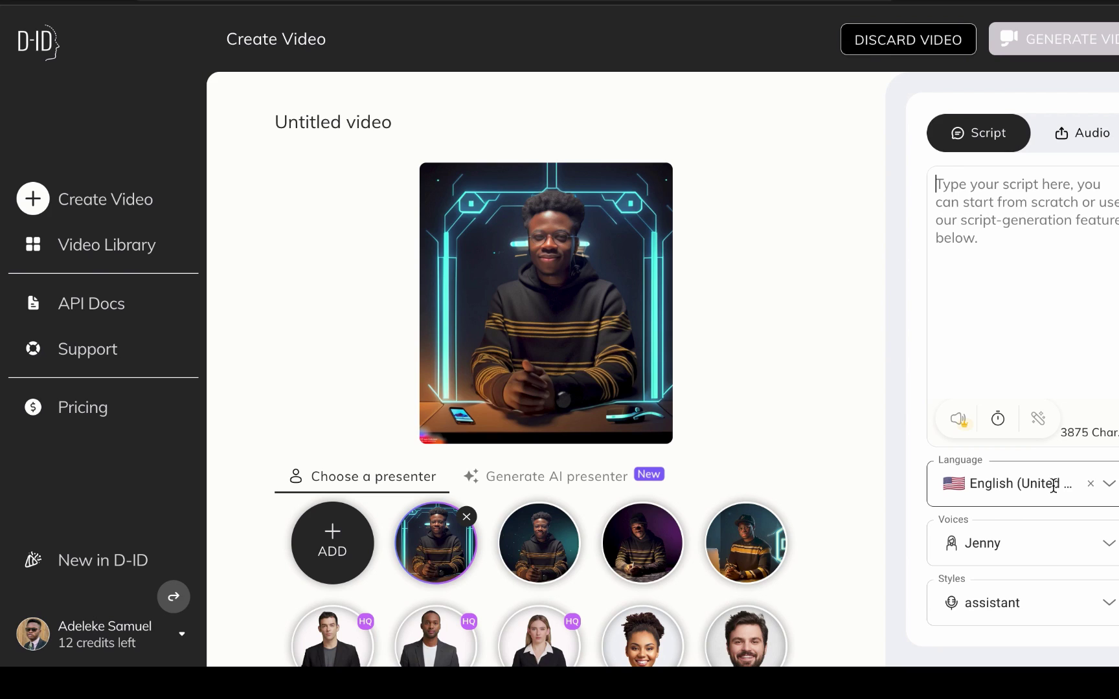
left_click(1111, 486)
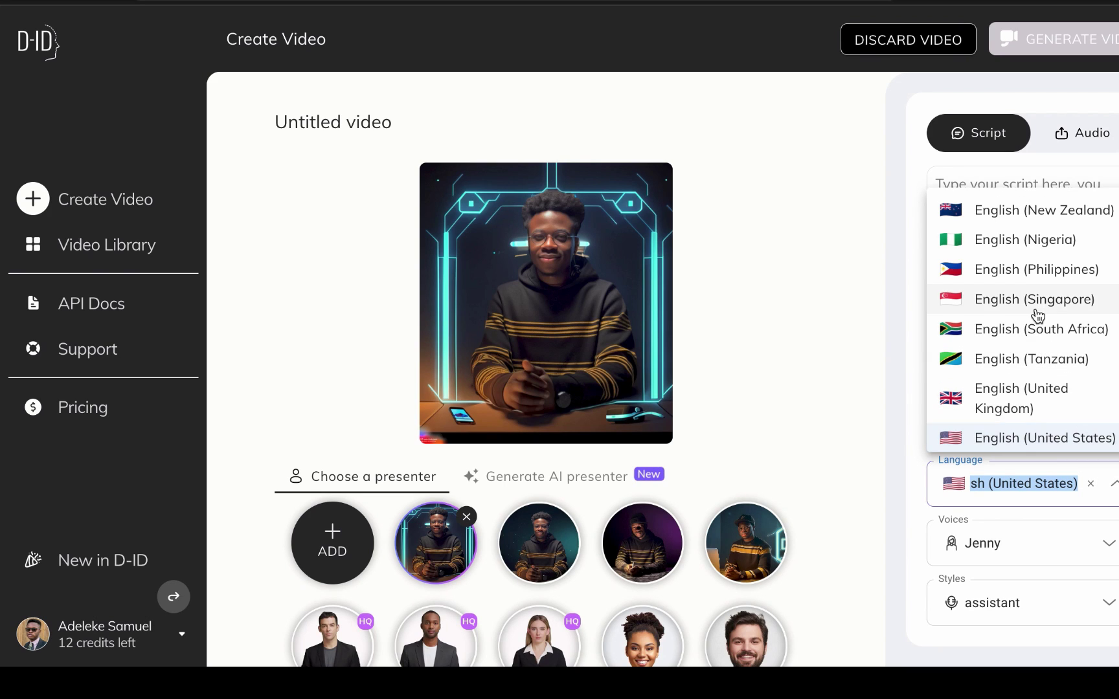
scroll(1032, 337, "down", 5)
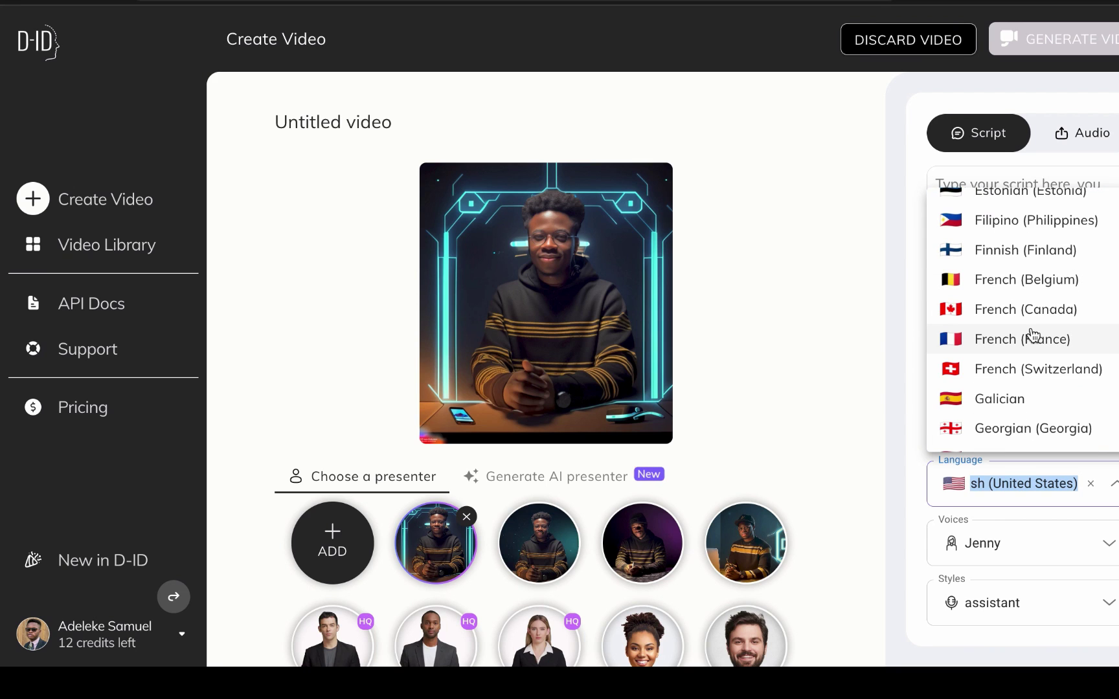
scroll(1032, 335, "up", 10)
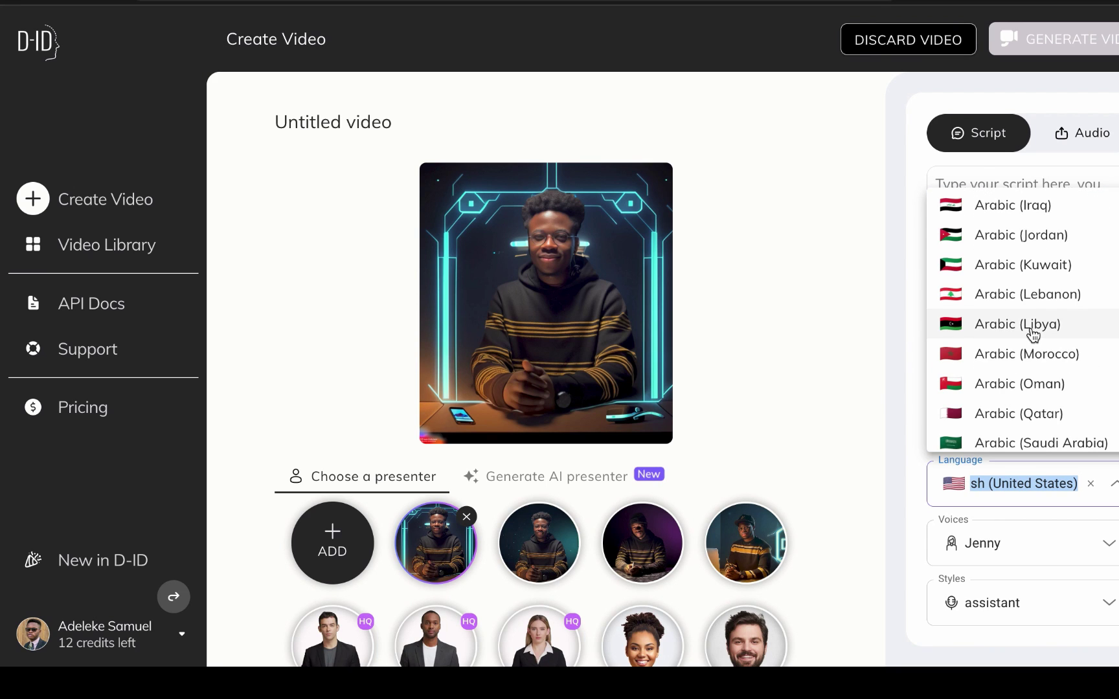
key("Escape")
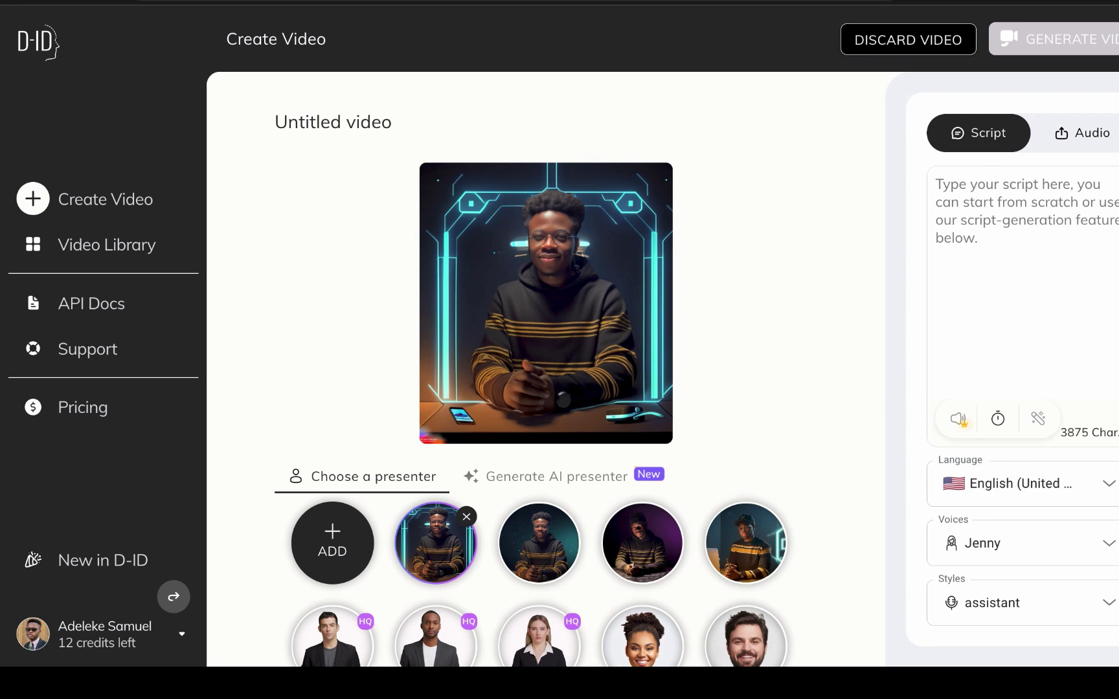
left_click(1108, 547)
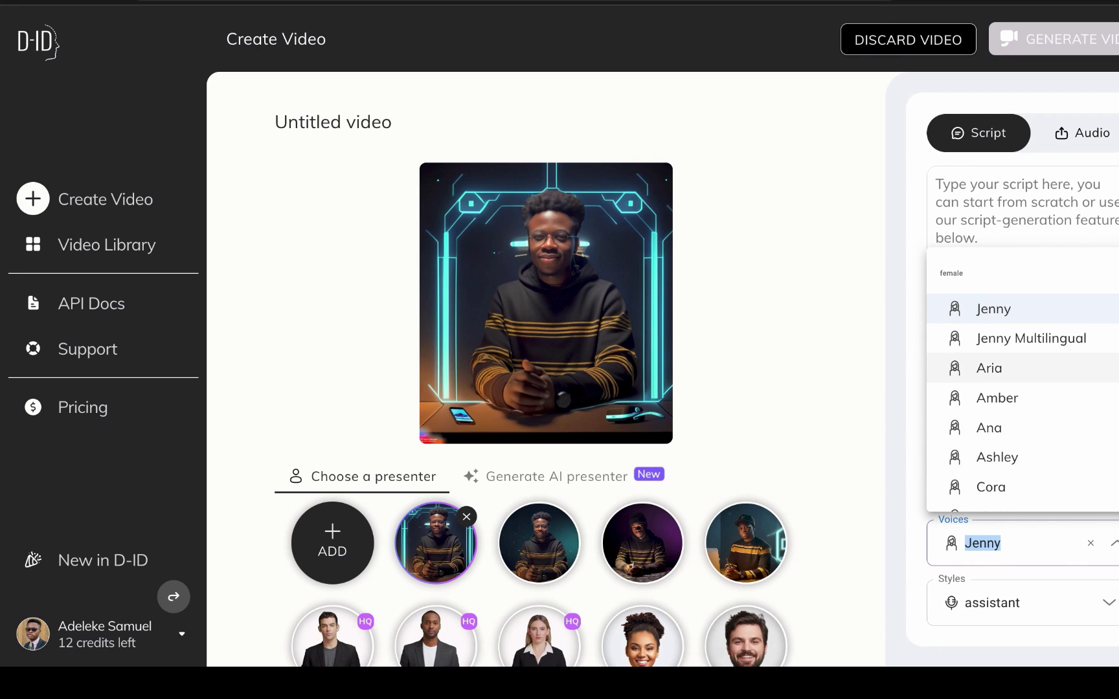
key("Escape")
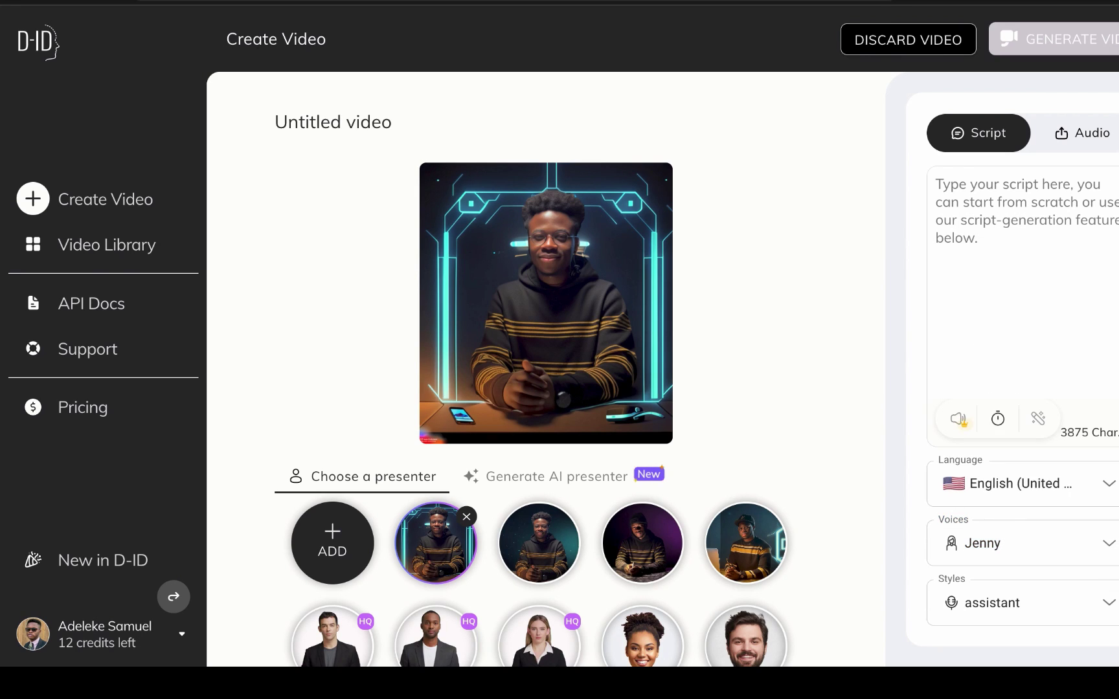
Check which speaking styles the Jenny voice offers for the script, keeping the assistant style
left_click(1111, 606)
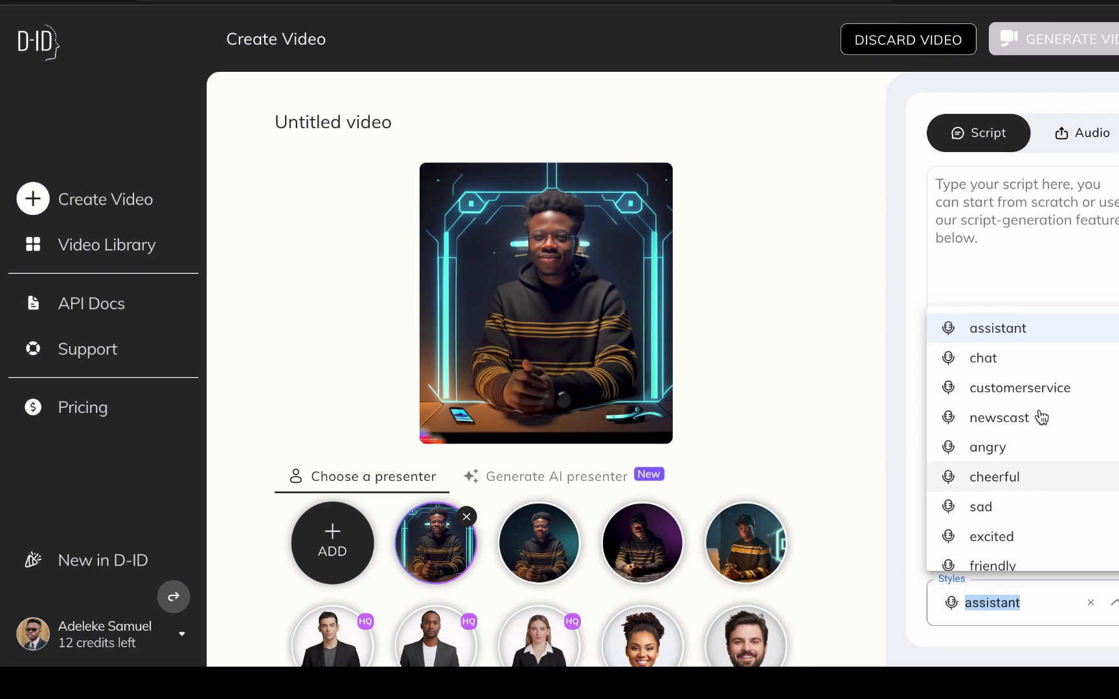
key("Escape")
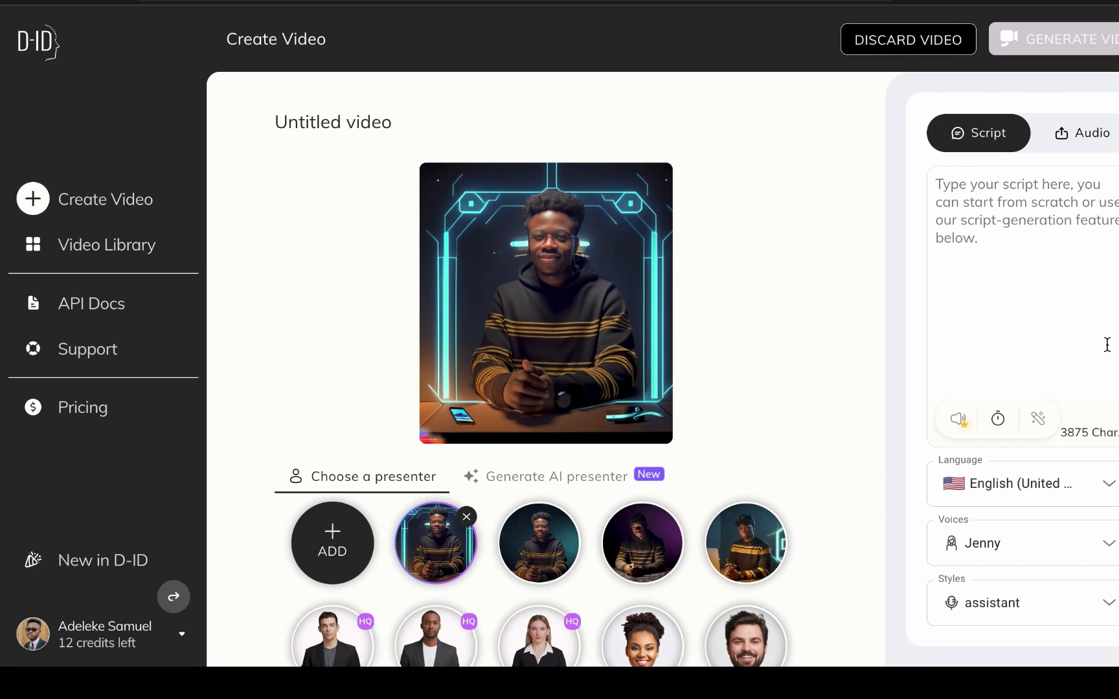
Use an uploaded voice recording instead of a written script, choosing the audio file DID VO.m4a from the 0 DID folder
left_click(1090, 139)
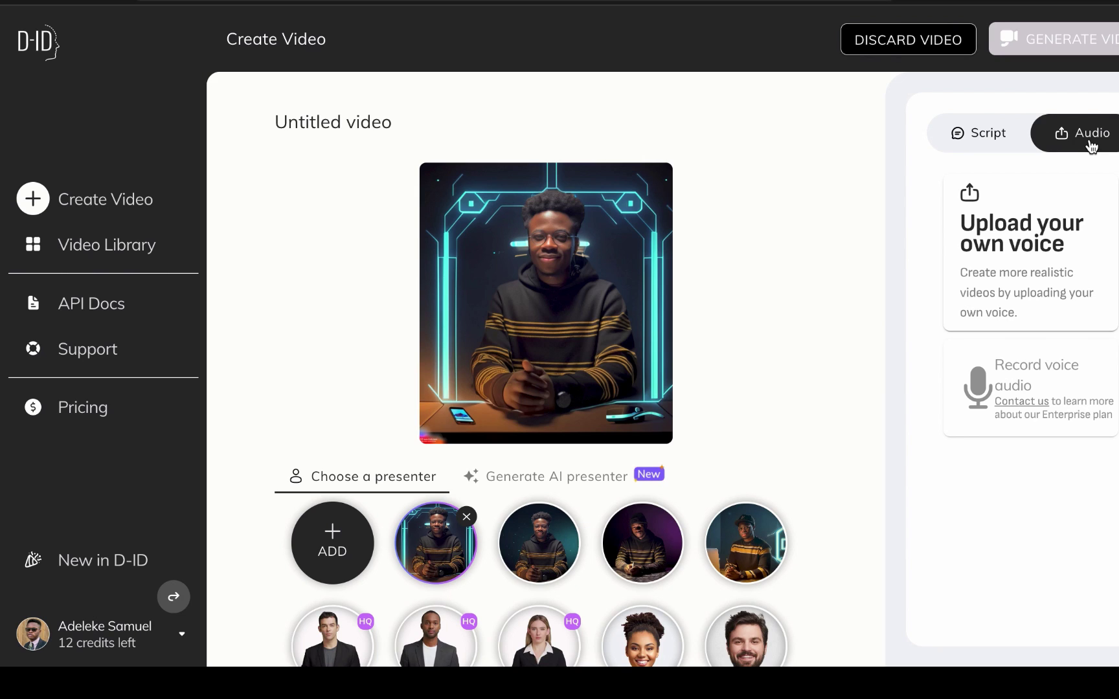
left_click(1019, 228)
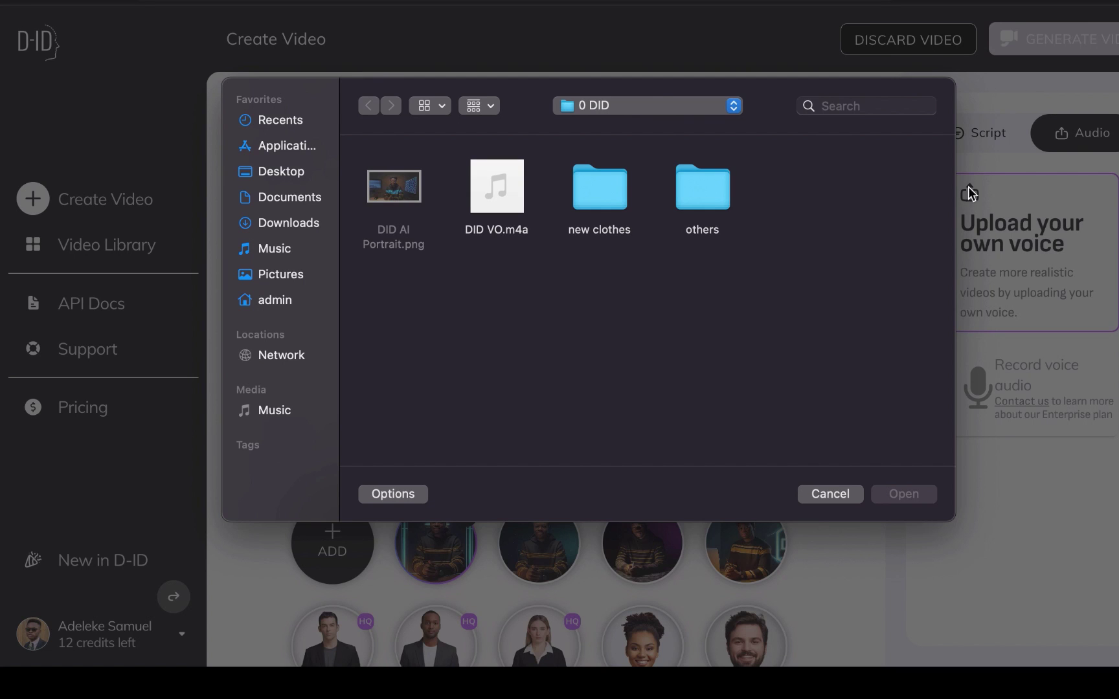
left_click(522, 172)
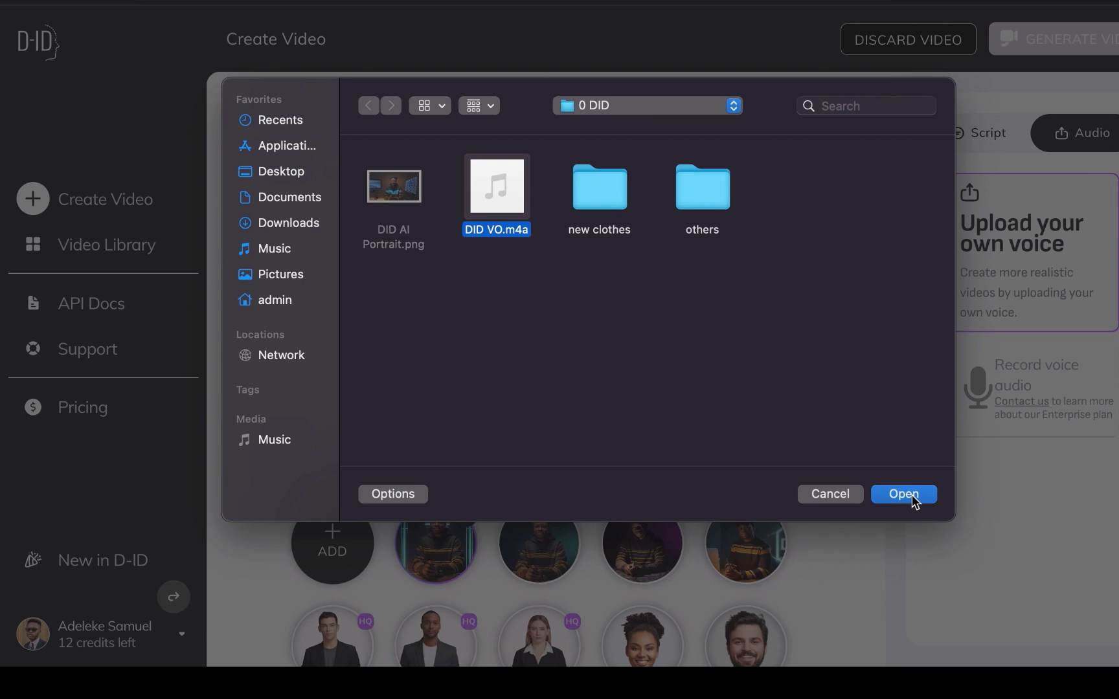
left_click(903, 494)
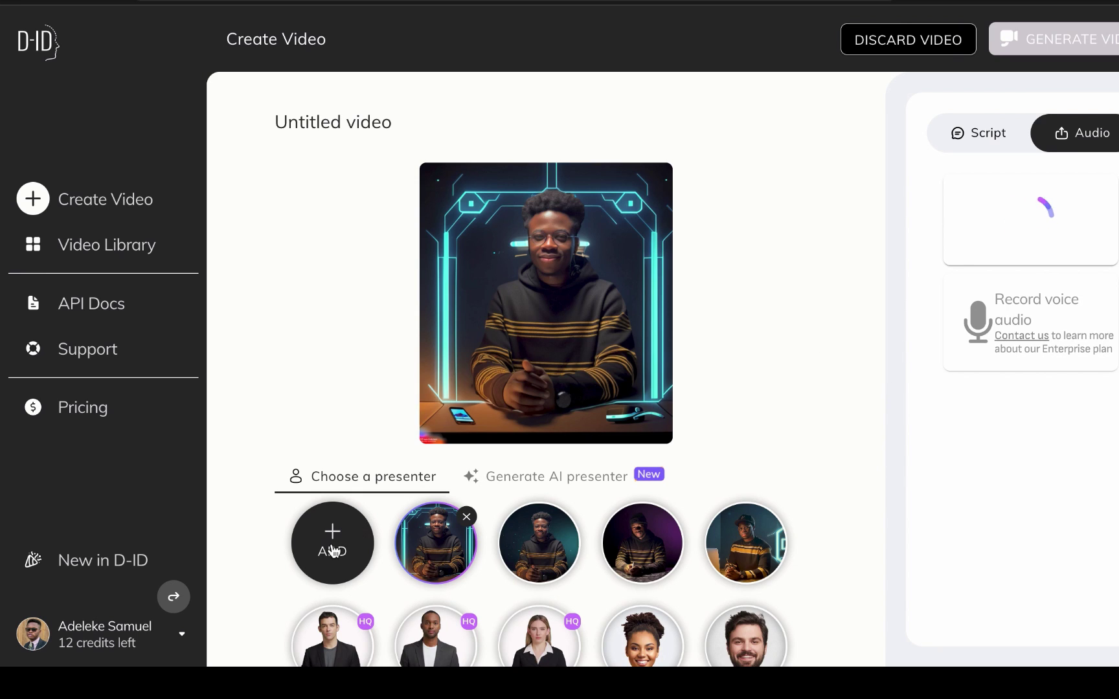
Add the image DID AI Portrait.png from the 0 DID folder as the video's custom presenter
mouse_move(332, 549)
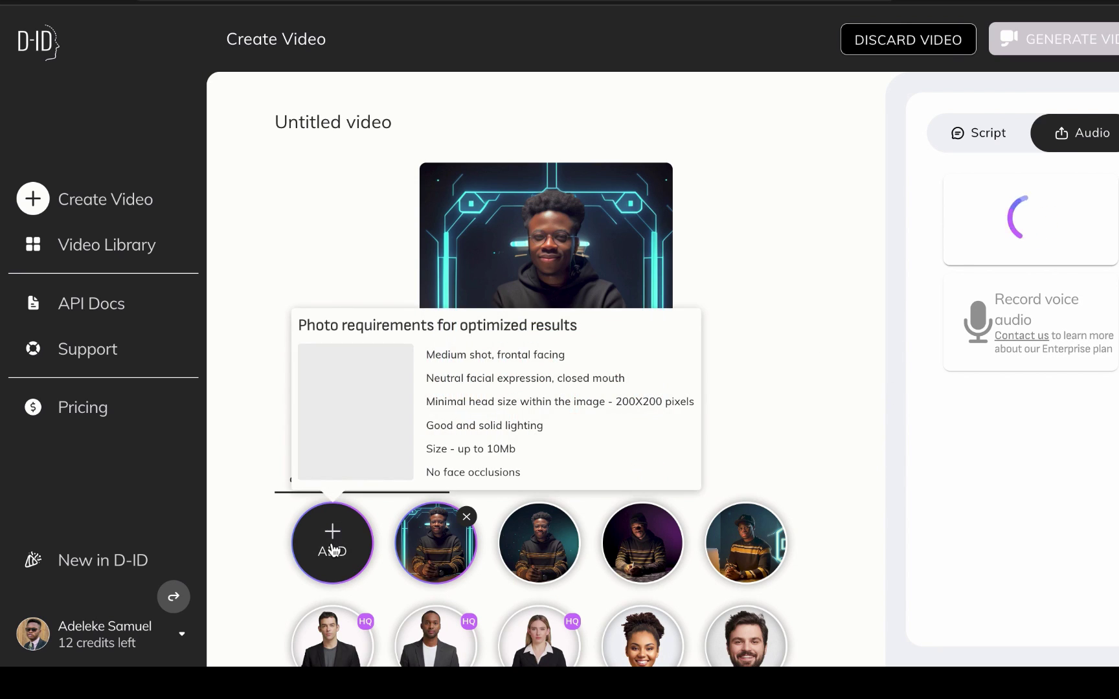
left_click(332, 549)
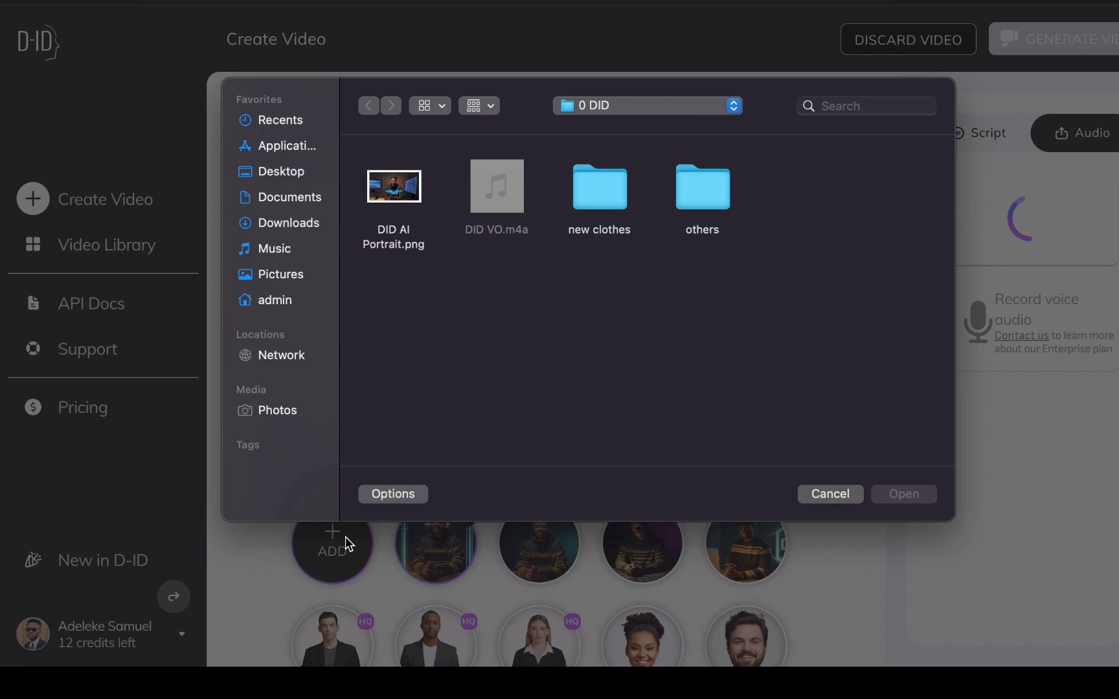
left_click(409, 191)
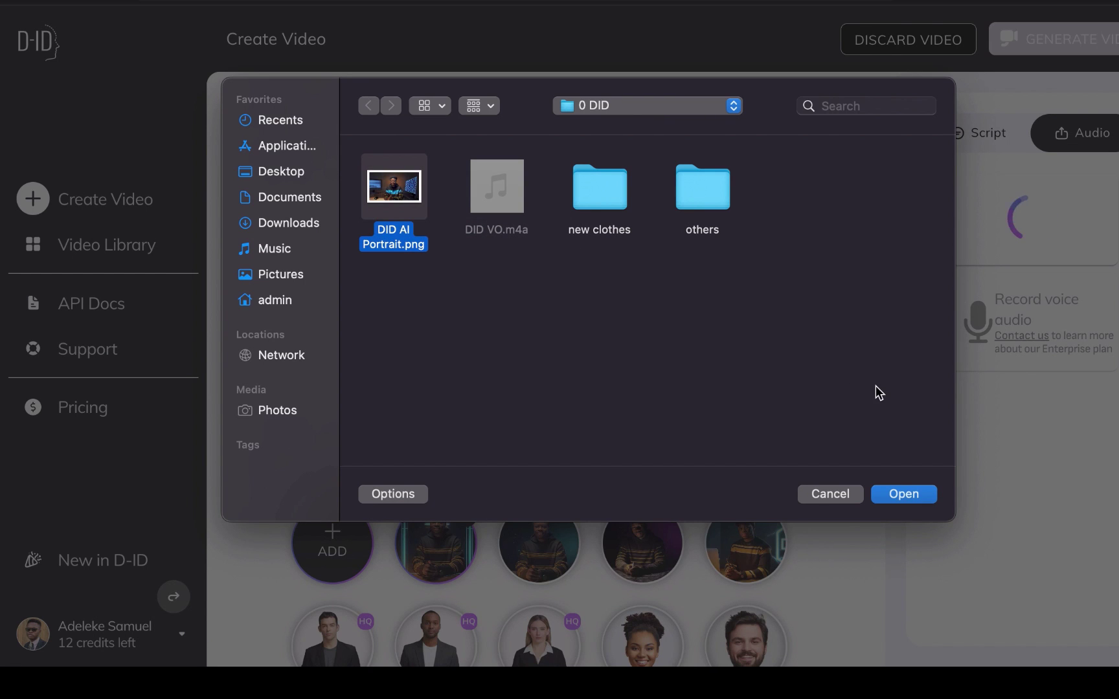
left_click(904, 494)
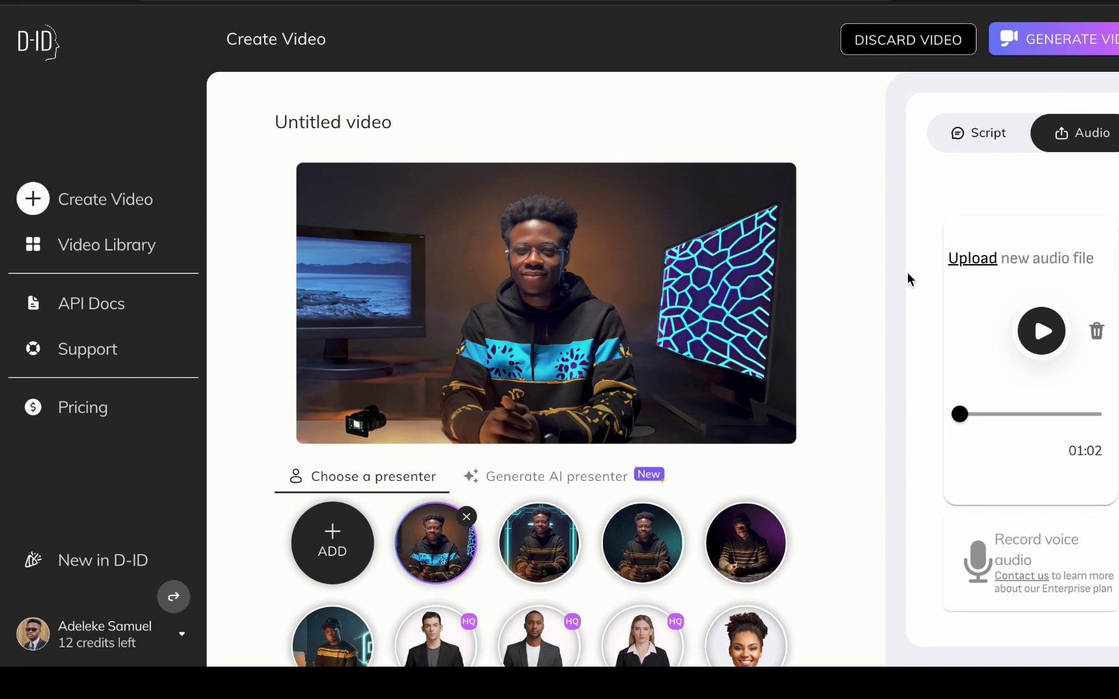
Generate the untitled video from the uploaded portrait and voice recording, accepting the 5-credit cost
left_click(1038, 42)
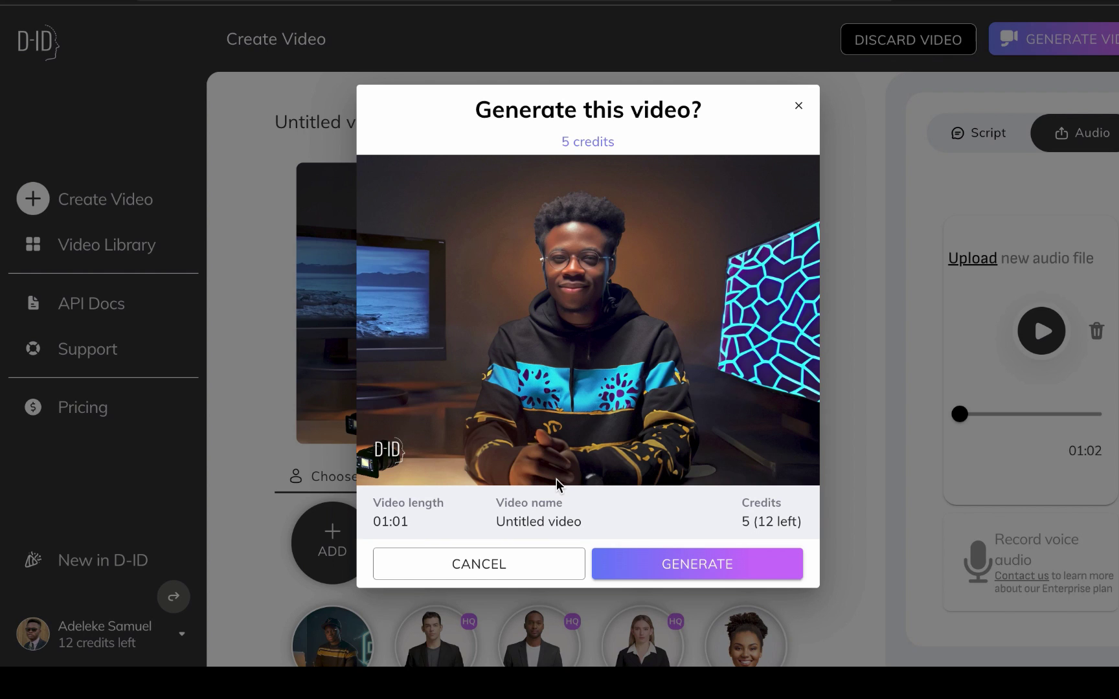
left_click(641, 566)
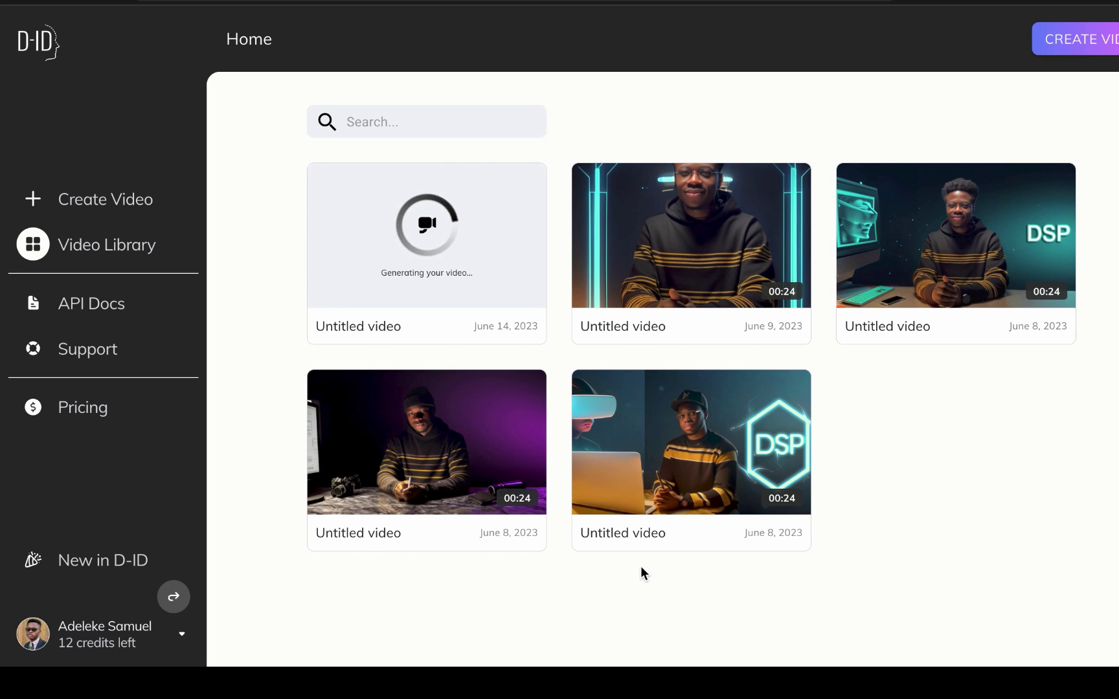
Play the newly generated talking portrait video from the video library and pause it after watching
mouse_move(997, 227)
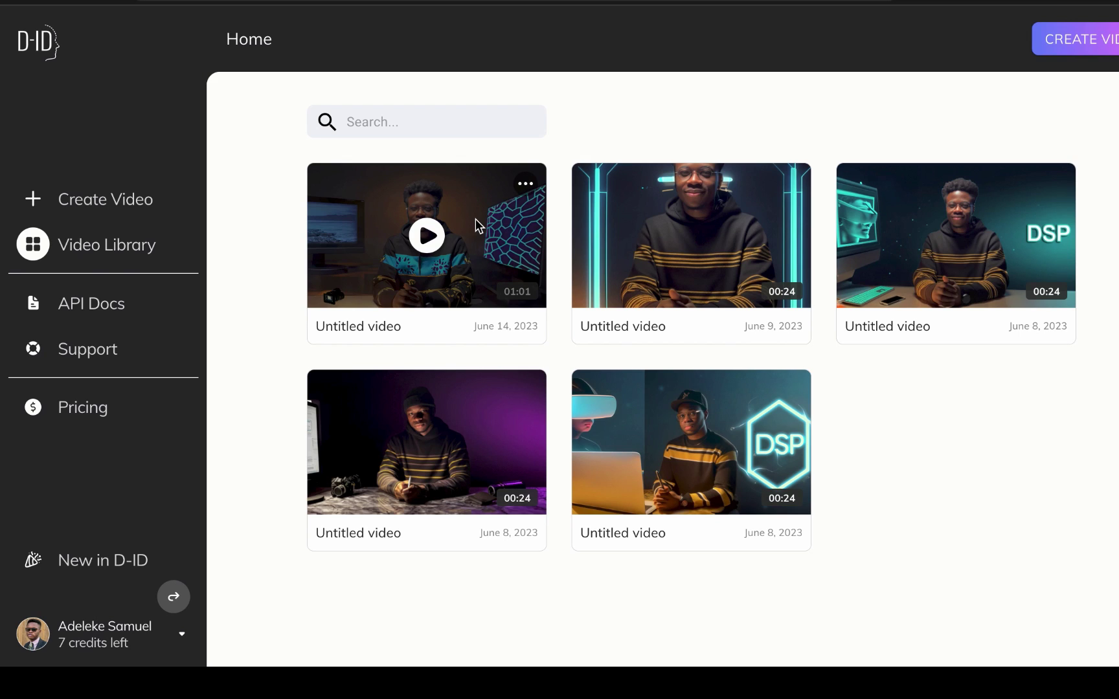
left_click(428, 235)
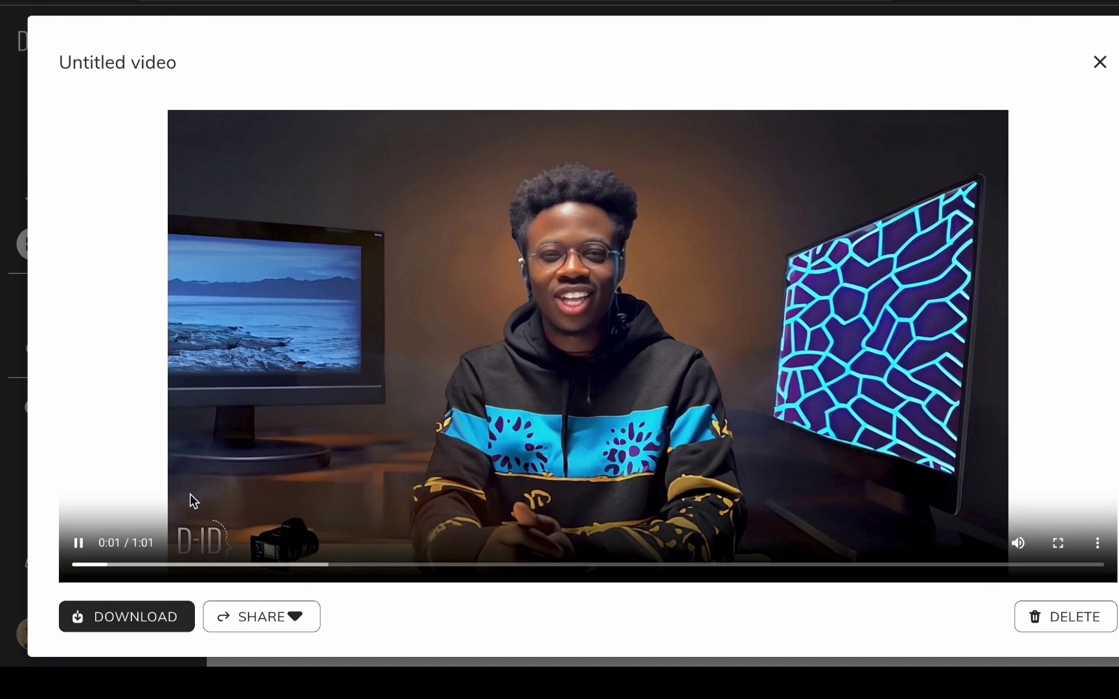
left_click(76, 550)
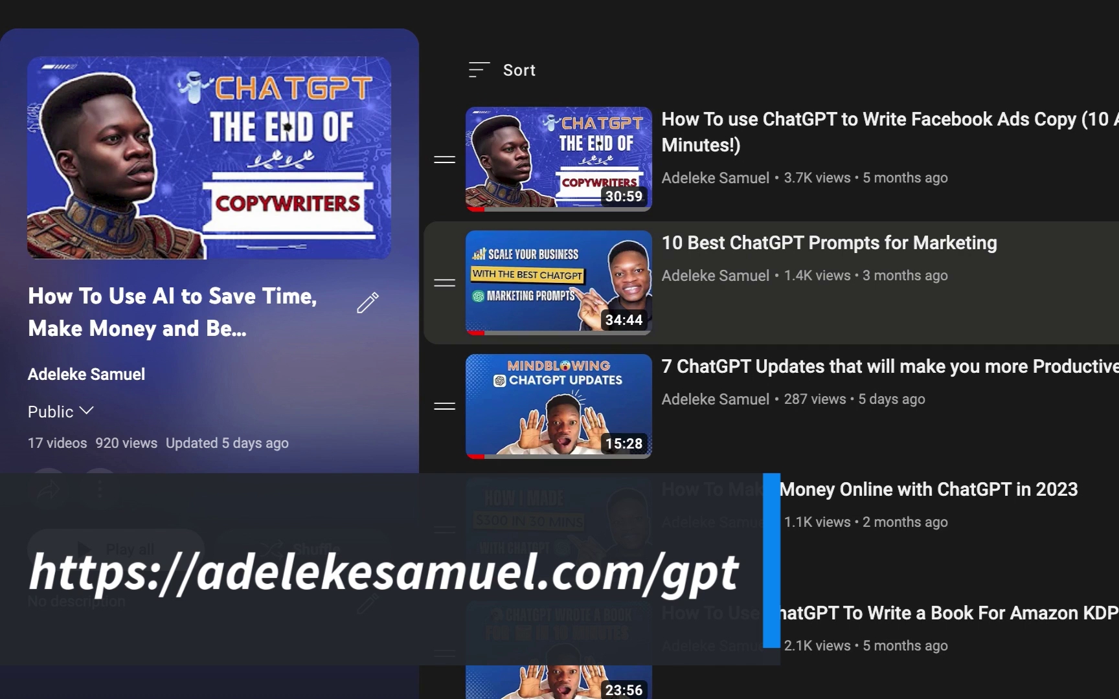
Look through the AI tutorial videos in the YouTube playlist "How To Use AI to Save Time, Make Money and Be…"
scroll(771, 324, "down", 10)
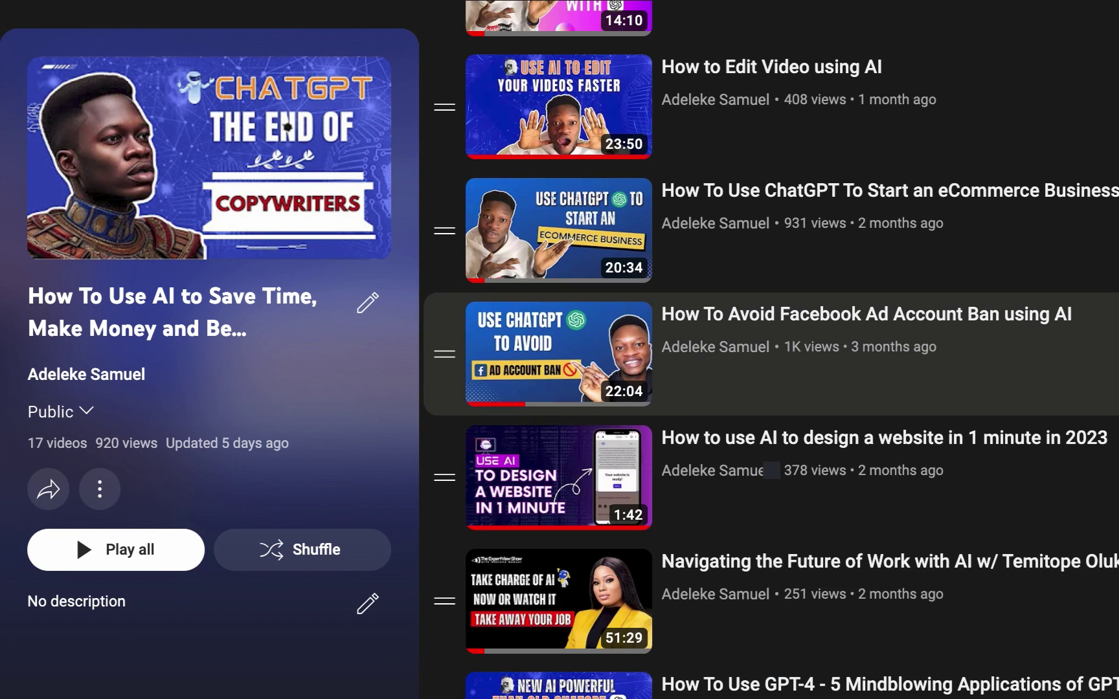
scroll(771, 337, "down", 4)
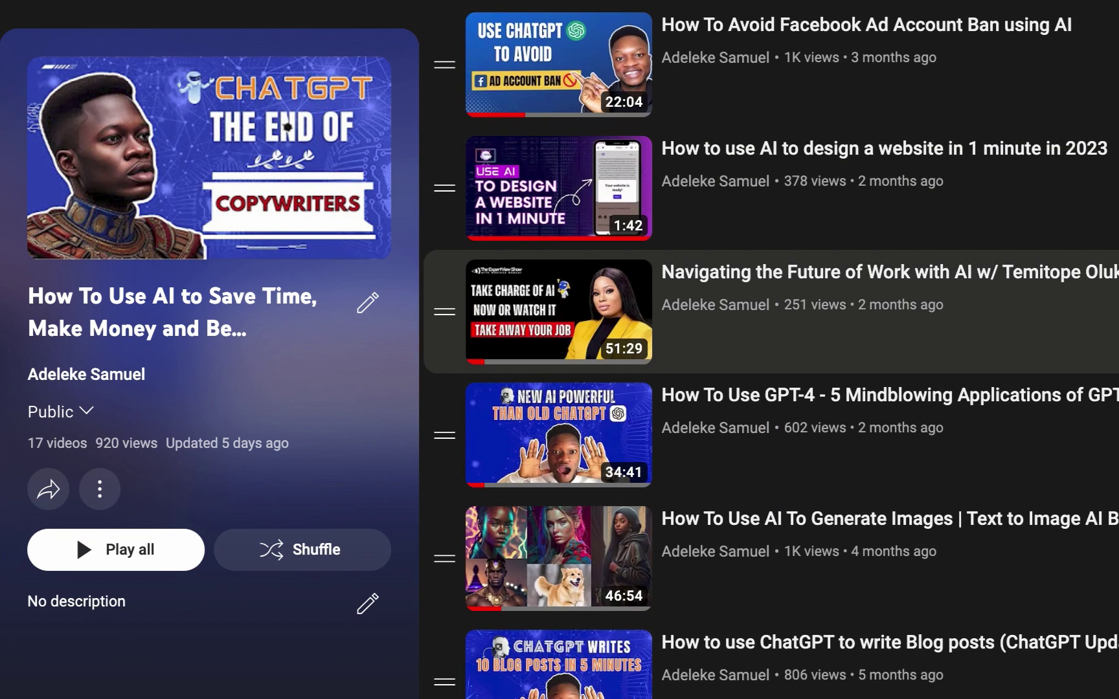
scroll(771, 363, "up", 15)
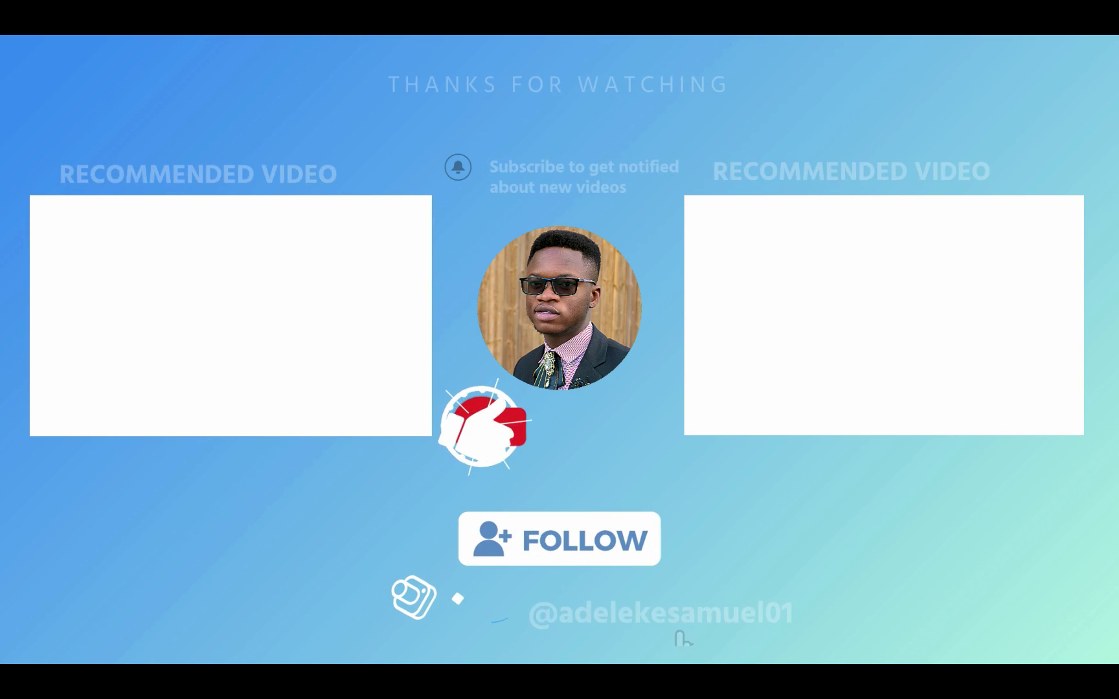